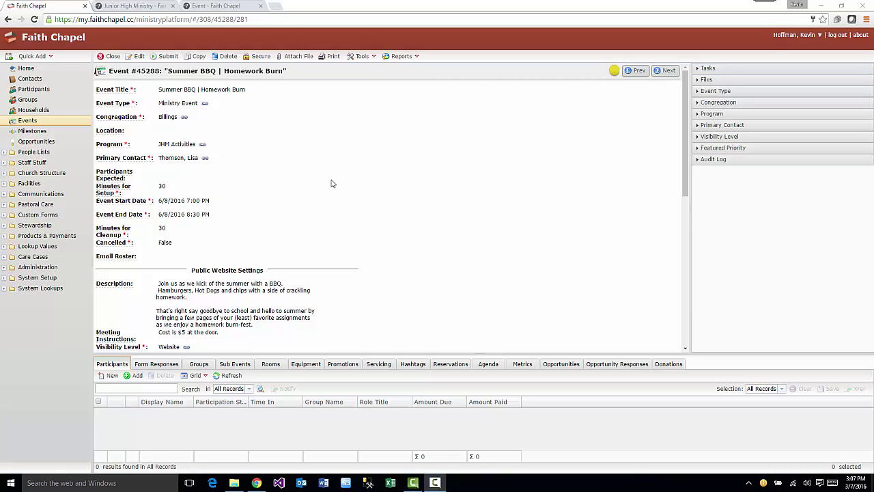
# Open the "Summer BBQ | Homework Burn" event for editing and select its title text
pyautogui.click(137, 56)
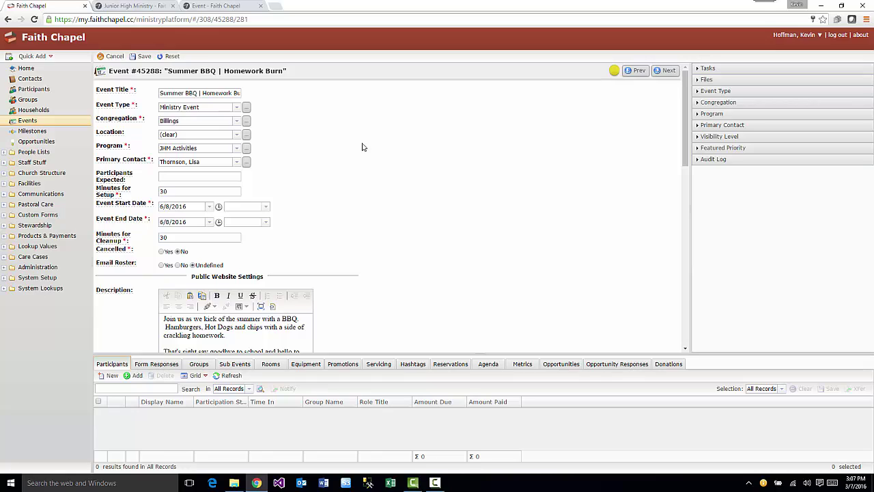
pyautogui.click(163, 93)
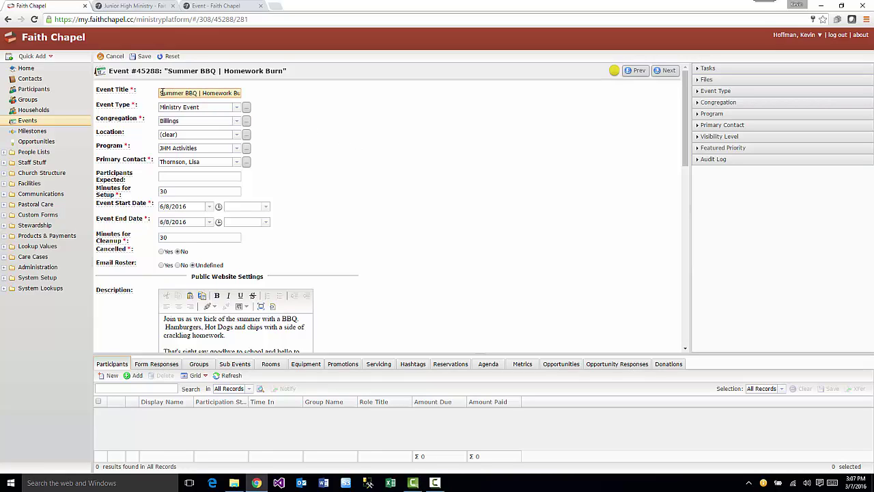
pyautogui.moveTo(162, 92); pyautogui.dragTo(257, 101)
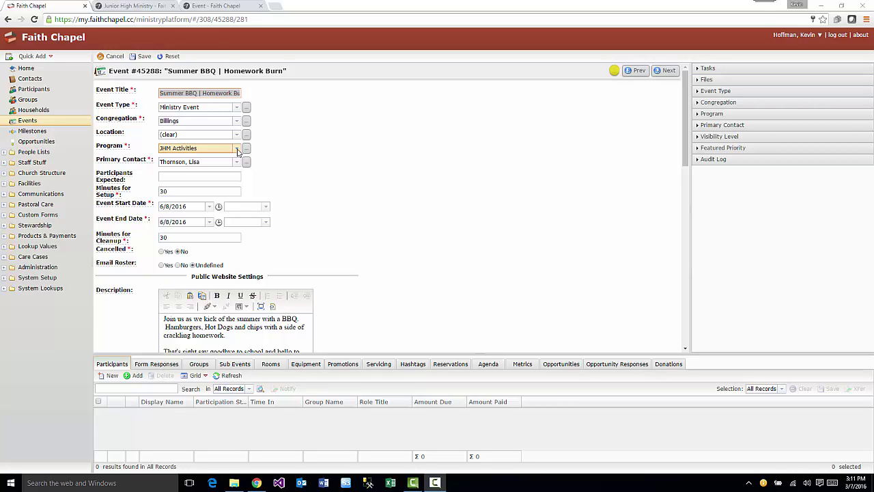
# Review the upcoming events and serve opportunities on the public Junior High Ministry page, and return to the event record
pyautogui.click(145, 6)
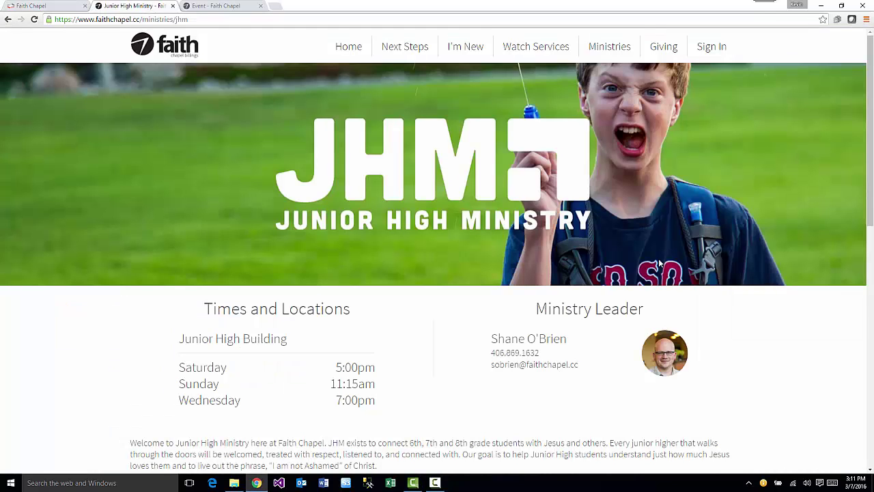
pyautogui.scroll(-3, 437, 287)
pyautogui.scroll(-4, 437, 287)
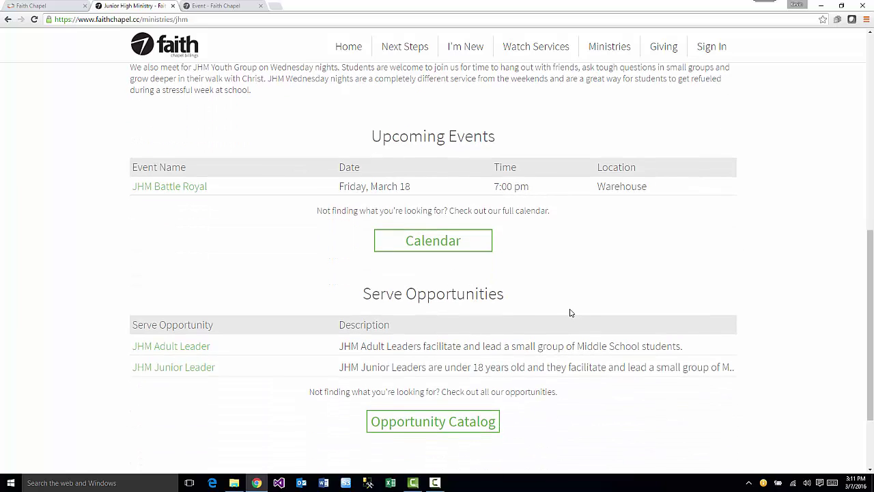
pyautogui.click(61, 6)
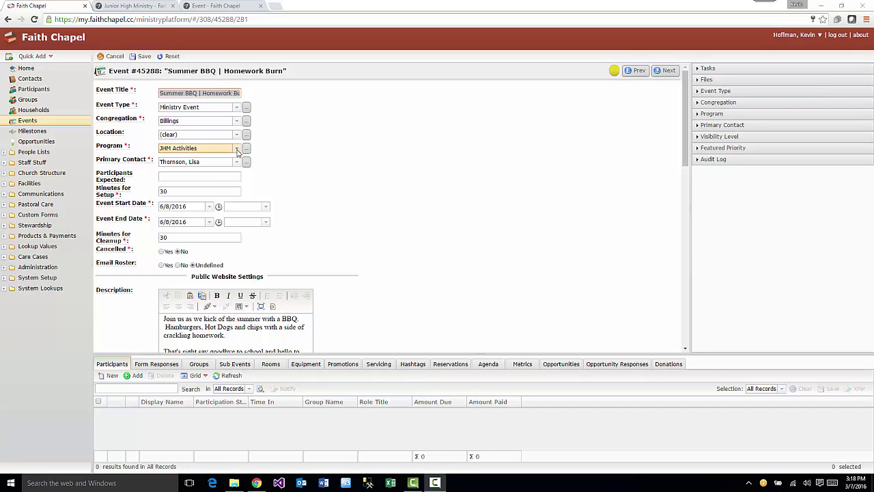
# Review the event's Description and Meeting Instructions in the Public Website Settings
pyautogui.scroll(-3, 365, 211)
pyautogui.scroll(-2, 365, 211)
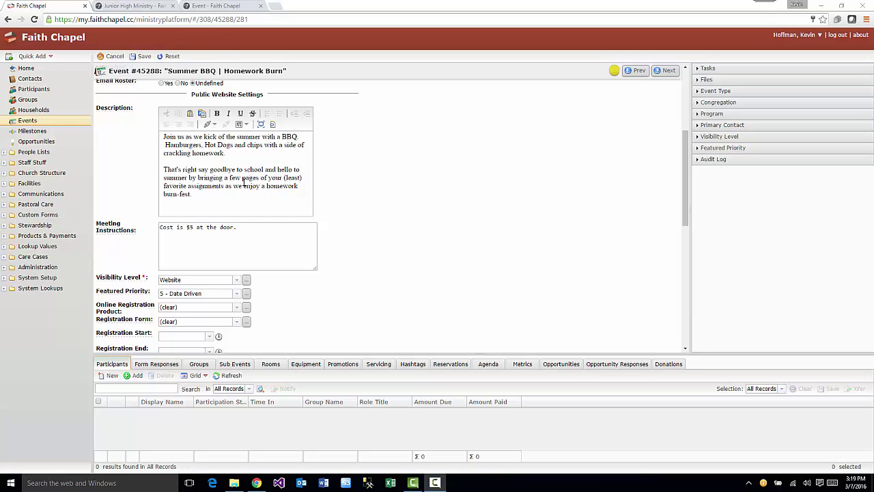
pyautogui.click(254, 227)
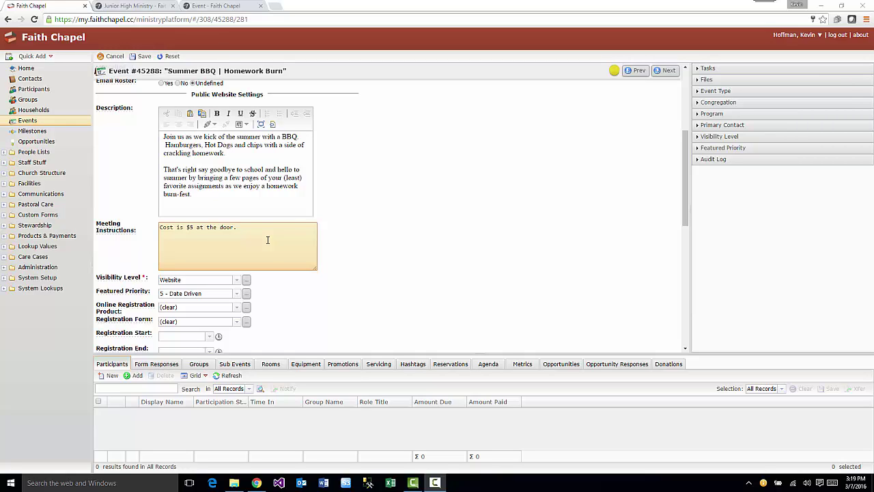
pyautogui.scroll(-1, 250, 195)
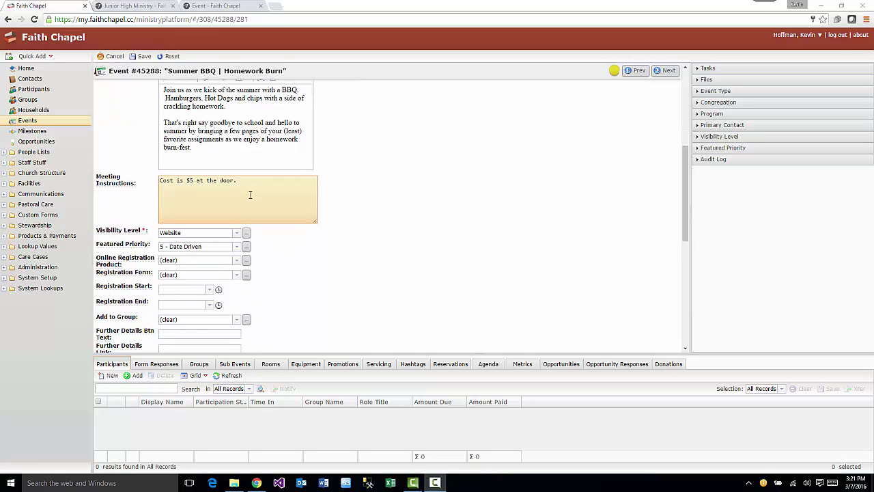
# Examine the available options for the event's Visibility Level and Featured Priority without changing either
pyautogui.click(239, 234)
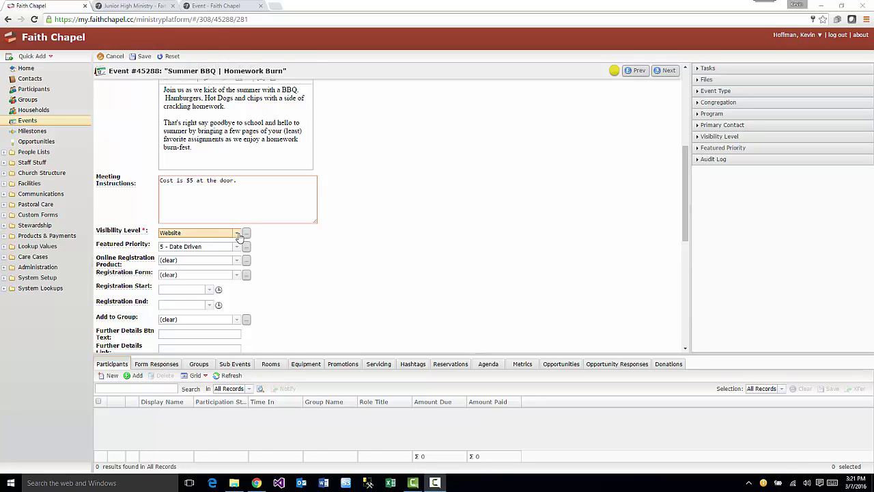
pyautogui.click(239, 234)
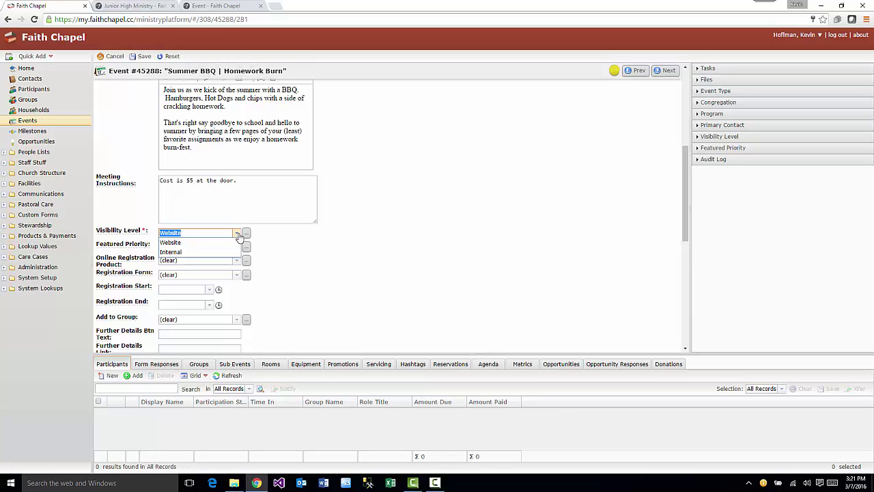
pyautogui.click(238, 234)
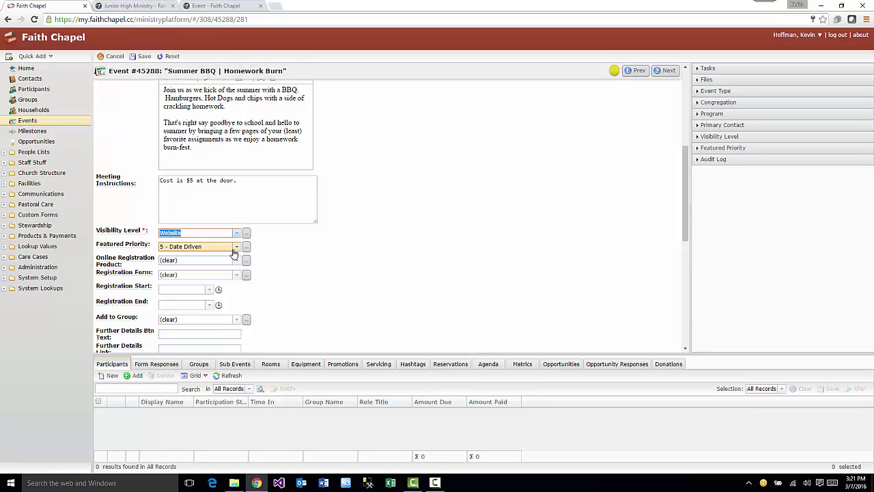
pyautogui.click(236, 248)
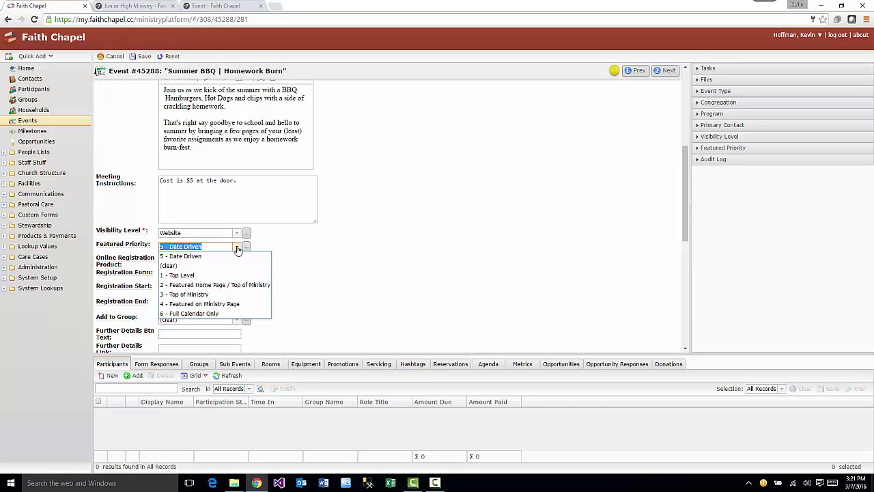
pyautogui.click(237, 249)
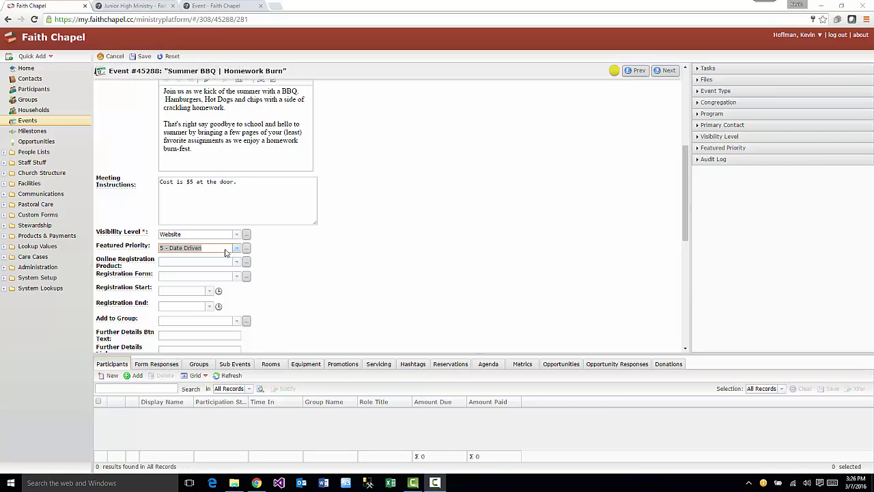
# Check the ministry page's upcoming events, and save the event with its Featured Priority set to 3 - Top of Ministry
pyautogui.click(148, 7)
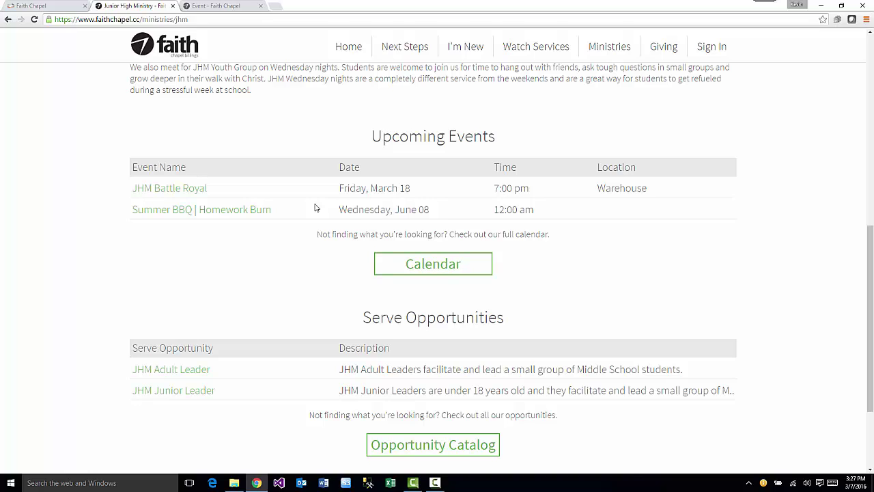
pyautogui.click(49, 10)
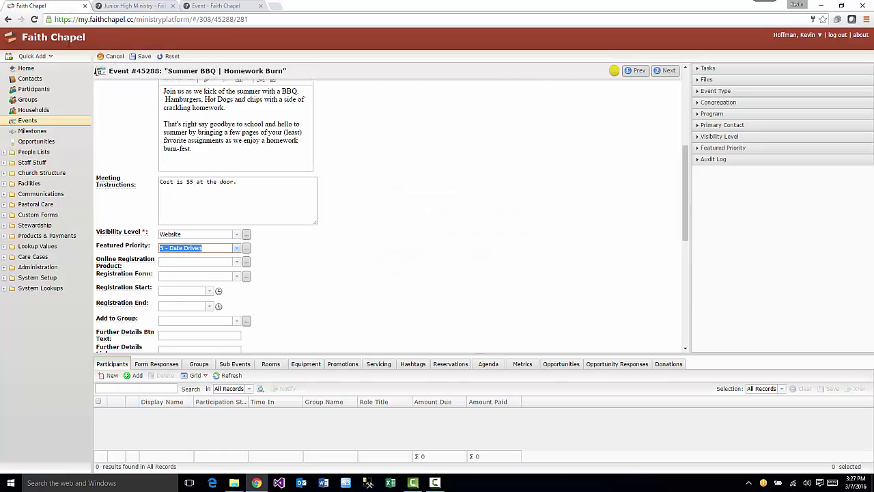
pyautogui.click(236, 250)
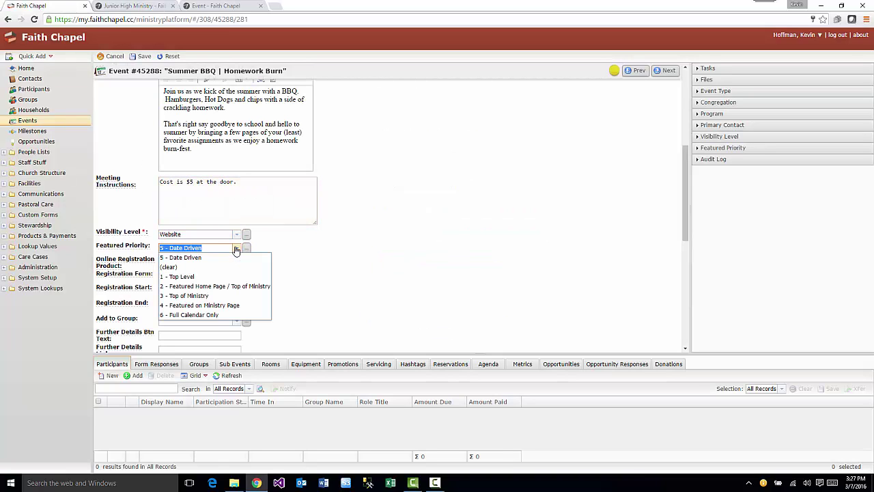
pyautogui.click(225, 296)
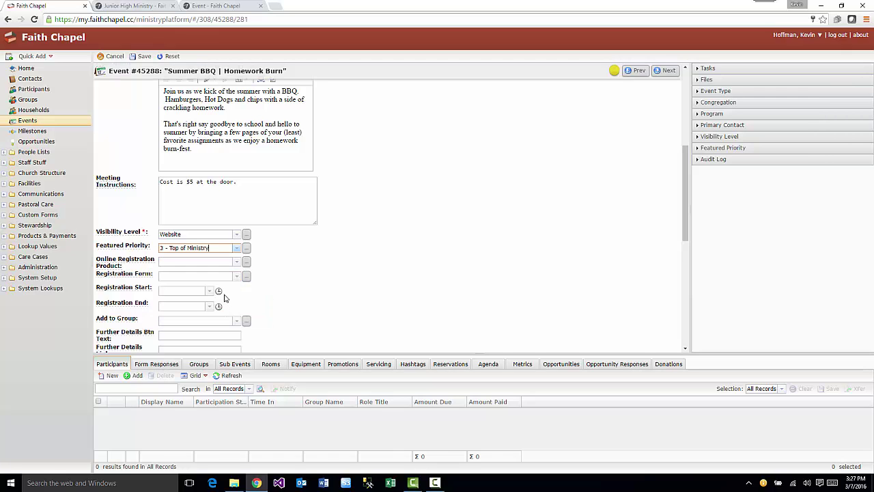
pyautogui.click(141, 56)
# Reload the Junior High Ministry page and review its Featured Events and Upcoming Events sections
pyautogui.click(120, 7)
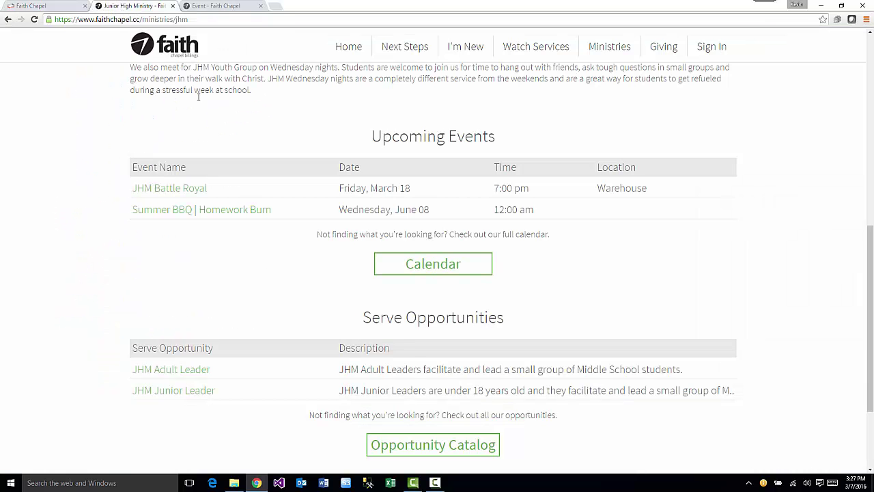
pyautogui.click(34, 19)
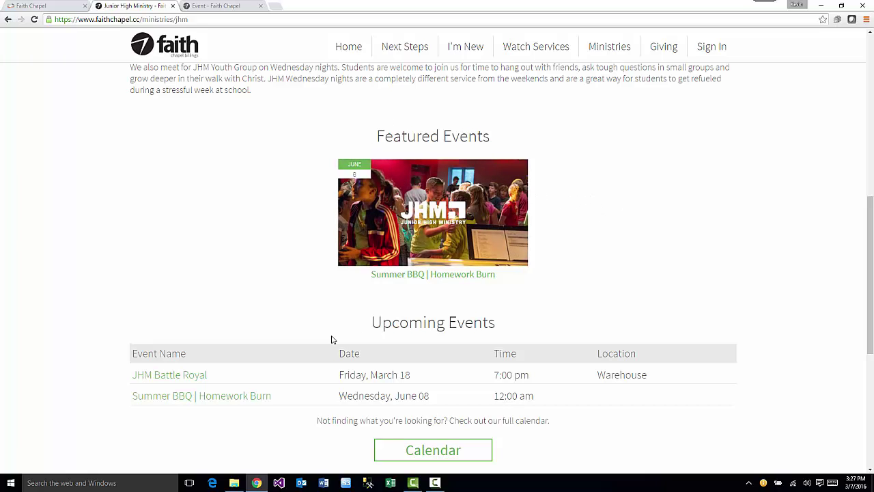
pyautogui.scroll(-2, 328, 335)
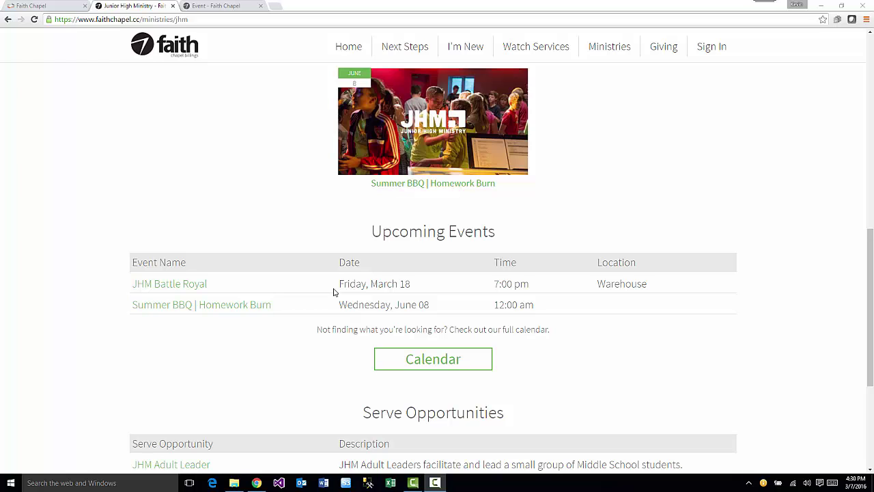
# Set the Summer BBQ event's Featured Priority to 5 - Date Driven and save the record
pyautogui.click(60, 7)
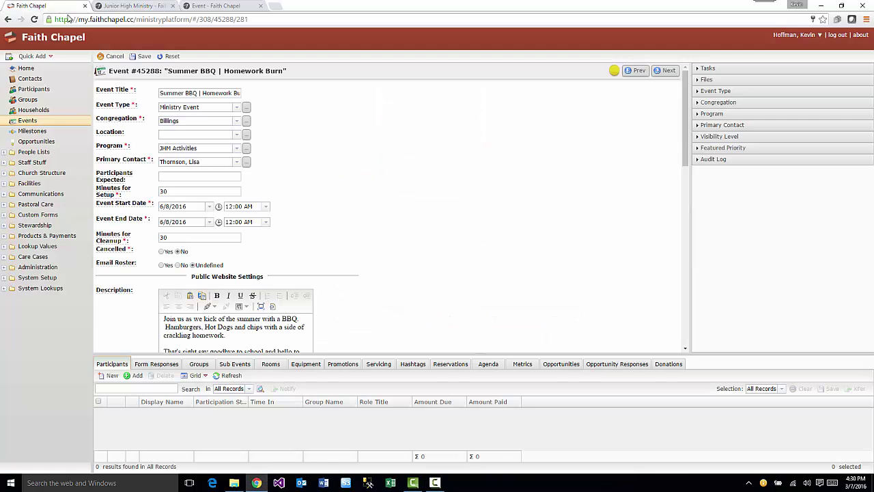
pyautogui.scroll(-4, 335, 261)
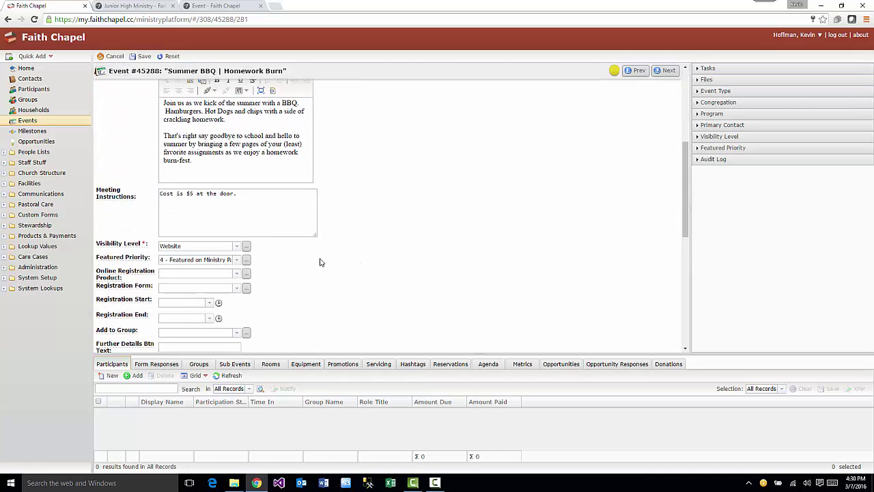
pyautogui.click(237, 251)
pyautogui.click(224, 305)
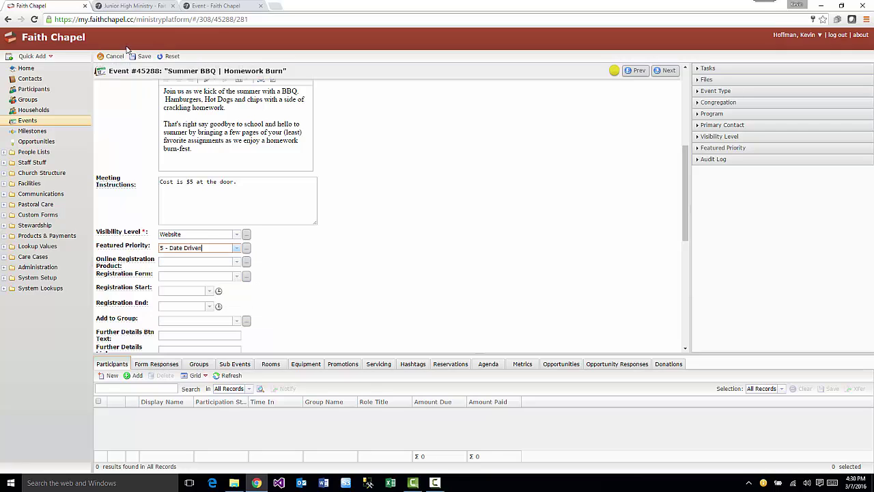
pyautogui.click(143, 56)
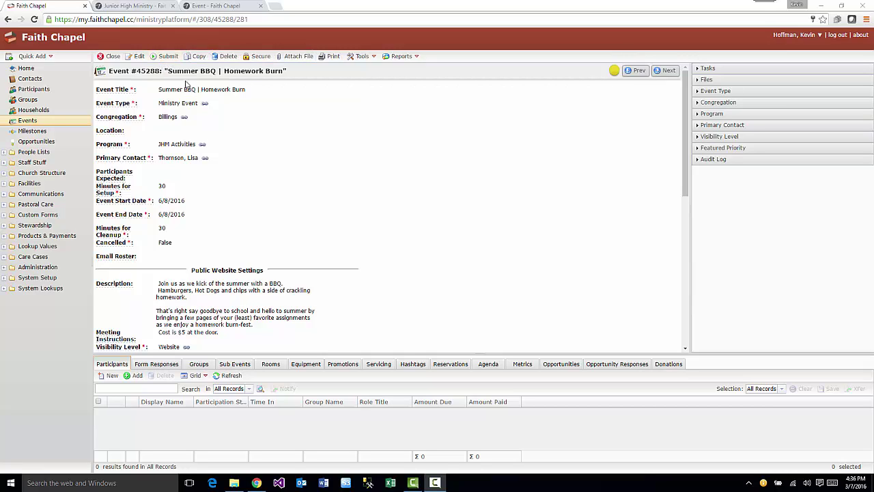
# Review the title, description and meeting info on the public page of the Summer BBQ event
pyautogui.click(205, 8)
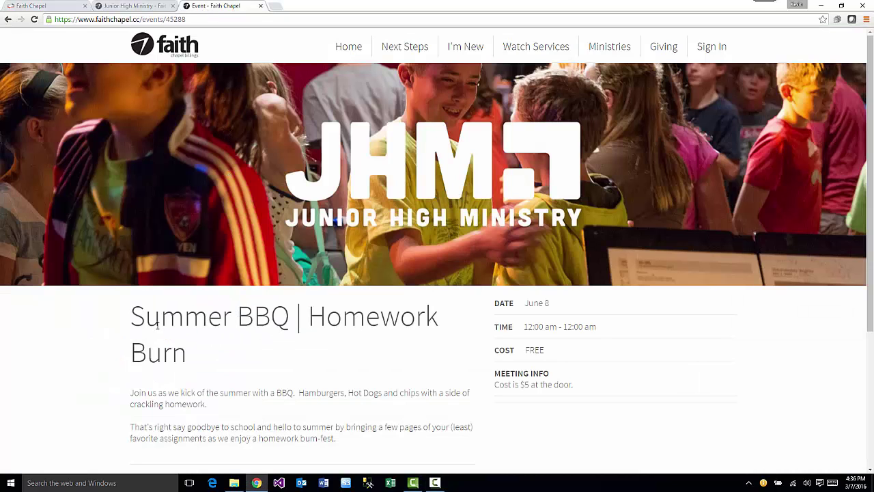
pyautogui.moveTo(138, 315); pyautogui.dragTo(195, 355)
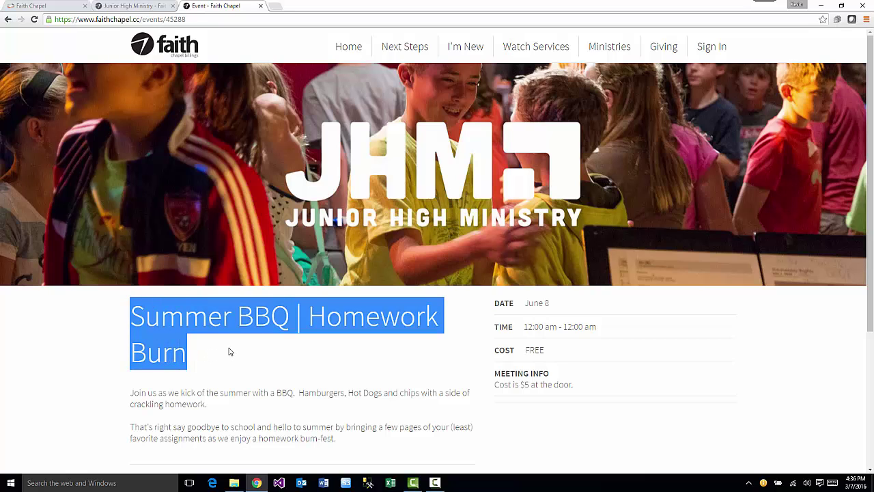
pyautogui.scroll(-1, 237, 351)
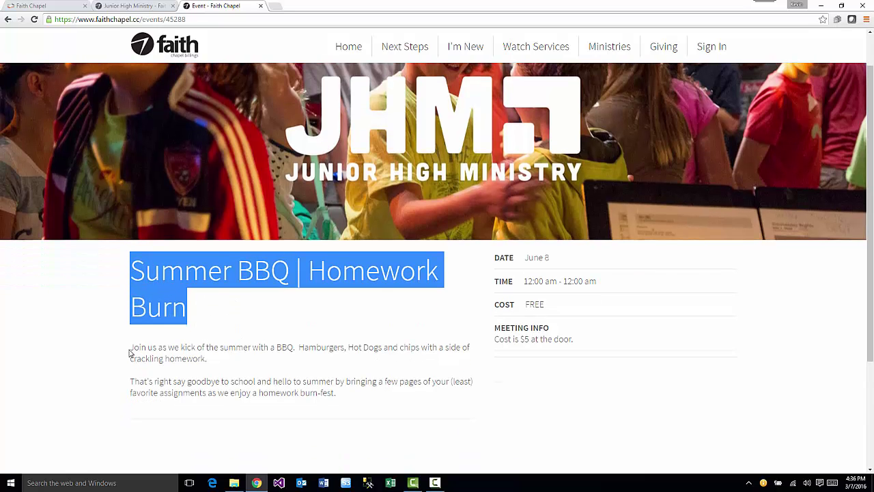
pyautogui.moveTo(130, 348); pyautogui.dragTo(341, 399)
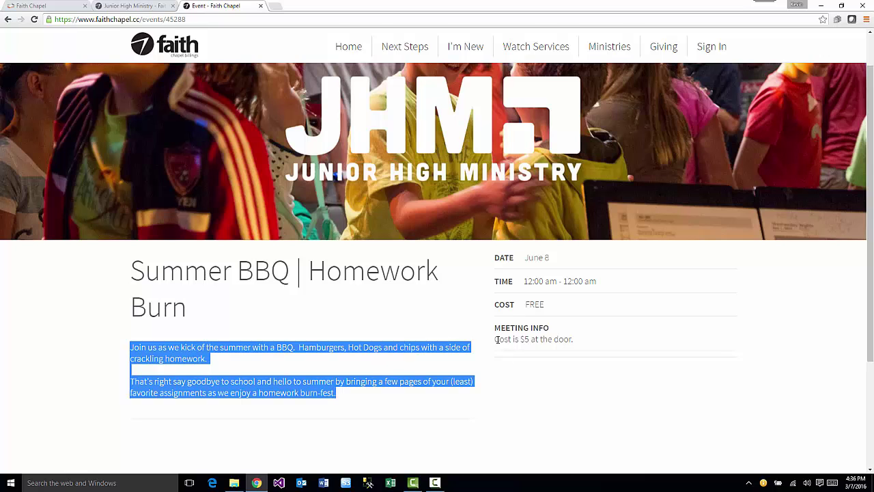
pyautogui.moveTo(497, 339); pyautogui.dragTo(578, 339)
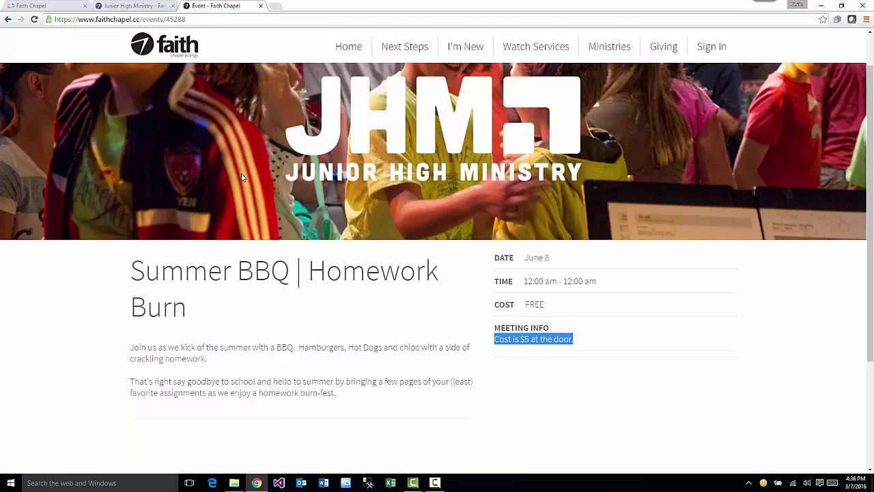
# Set the Summer BBQ event's Online Registration Product to JHM Events - $5.00, save the record, and reload the public event page to check the cost
pyautogui.click(54, 7)
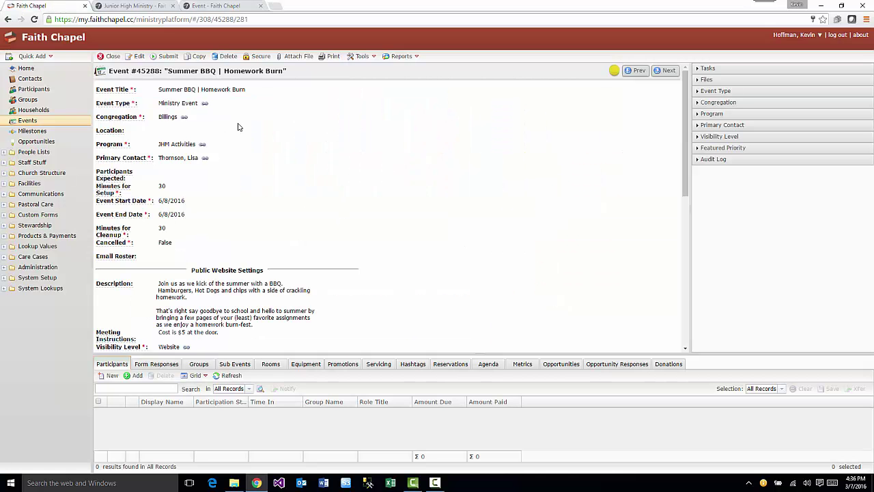
pyautogui.click(136, 57)
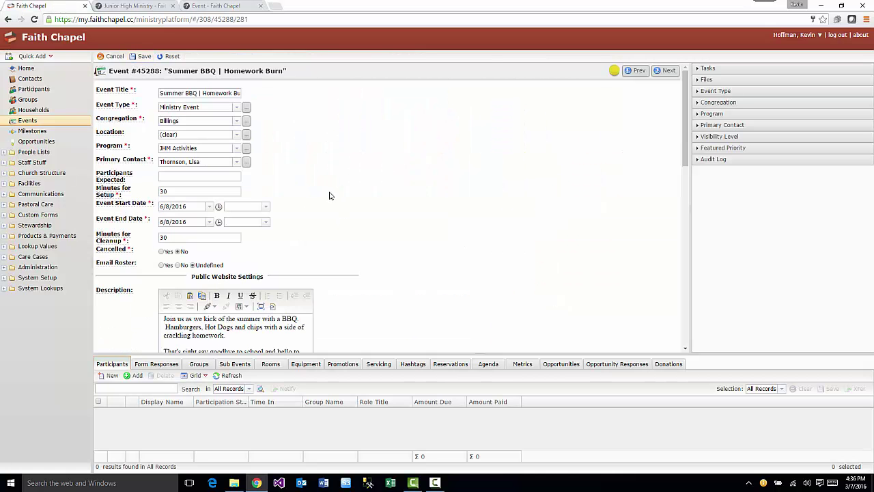
pyautogui.scroll(-6, 332, 195)
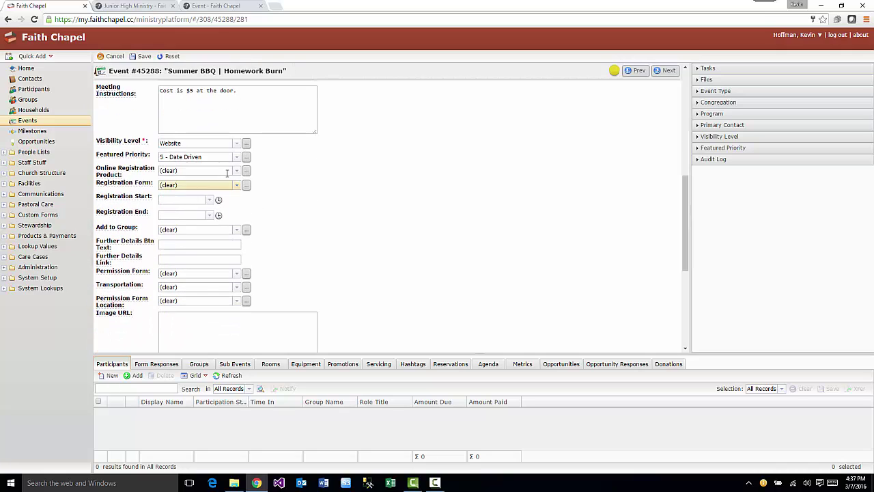
pyautogui.moveTo(137, 172)
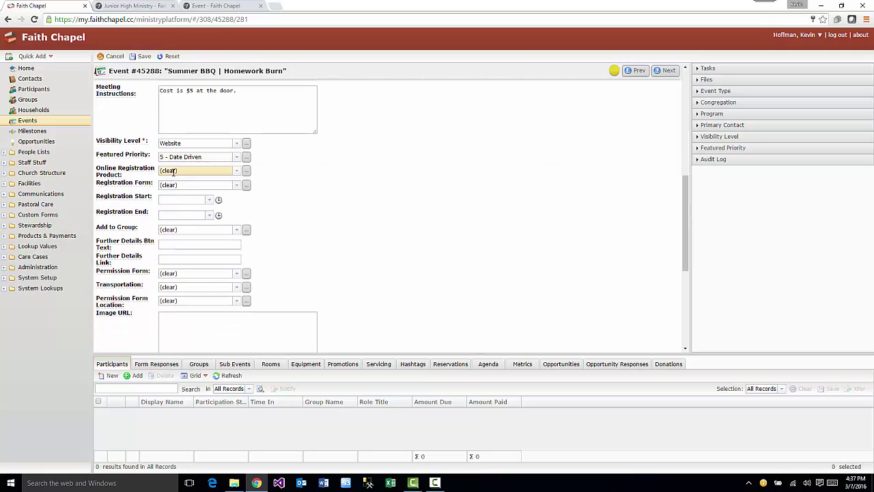
pyautogui.click(237, 171)
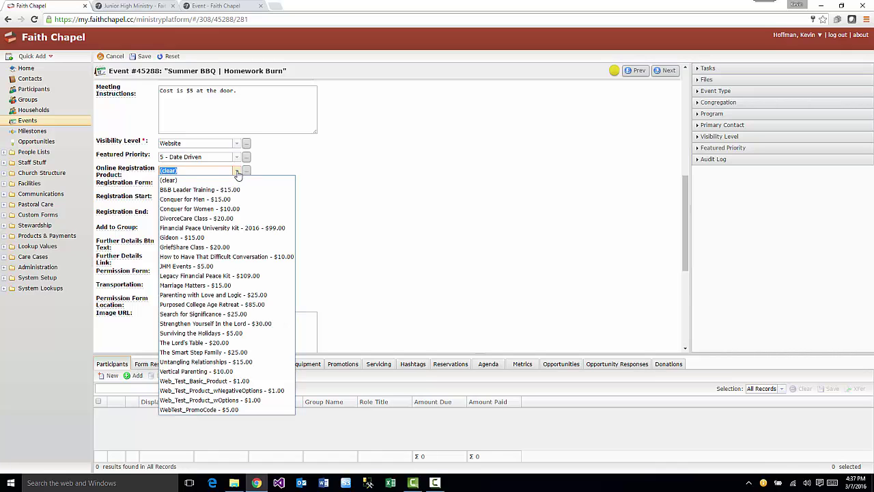
pyautogui.click(246, 170)
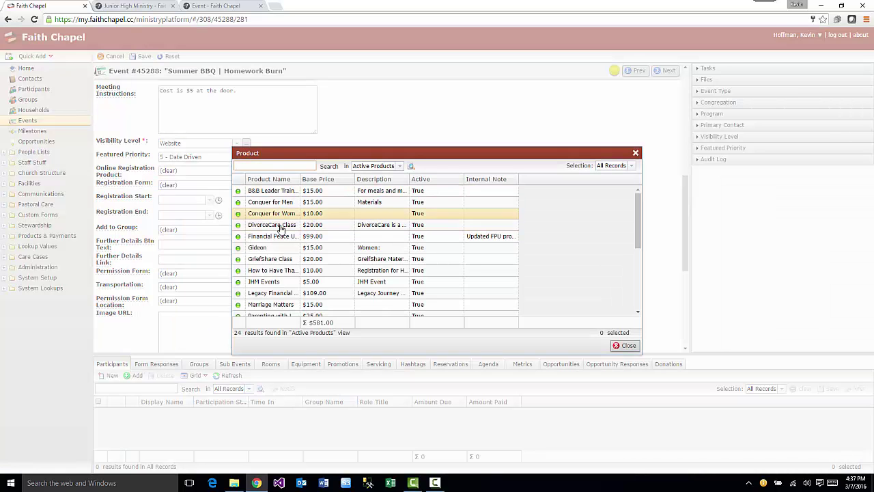
pyautogui.doubleClick(280, 285)
pyautogui.click(140, 57)
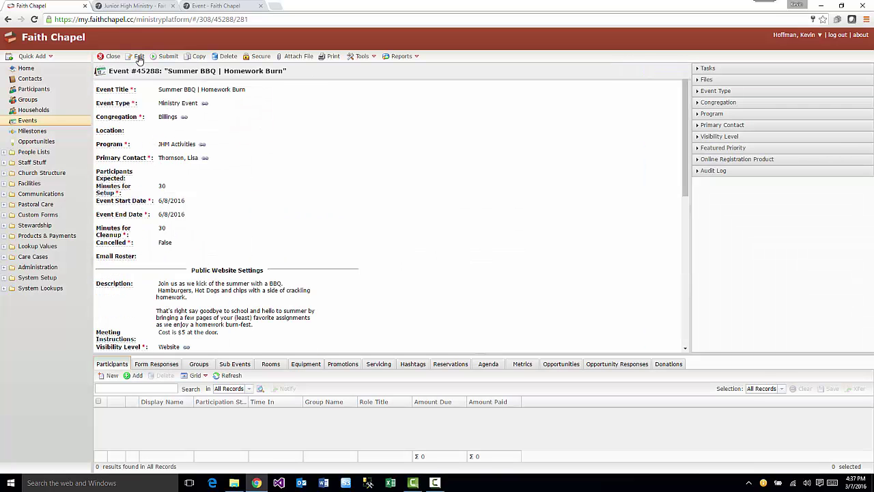
pyautogui.click(205, 7)
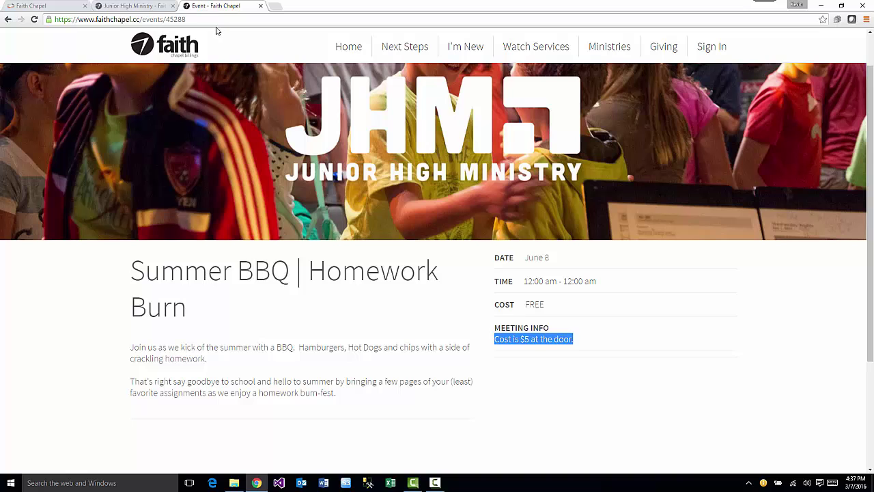
pyautogui.click(34, 19)
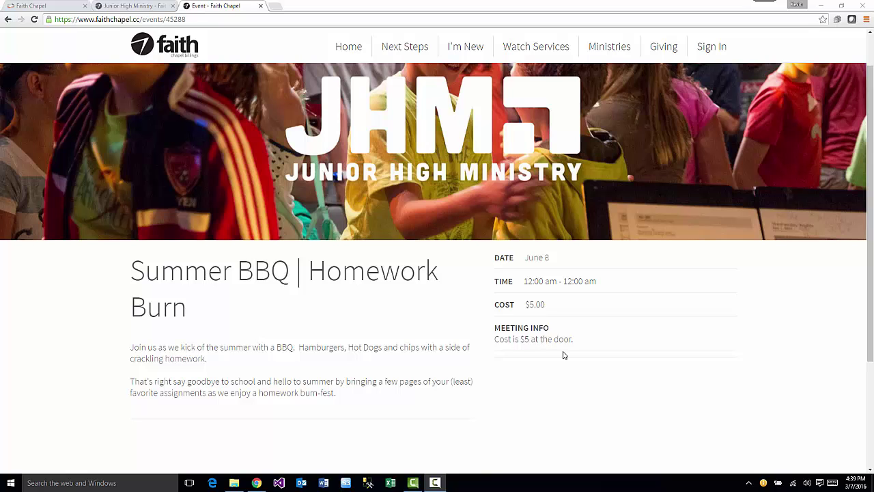
# Reopen the Summer BBQ event record for editing and set its Registration Form to Event Registration - Basic
pyautogui.click(46, 6)
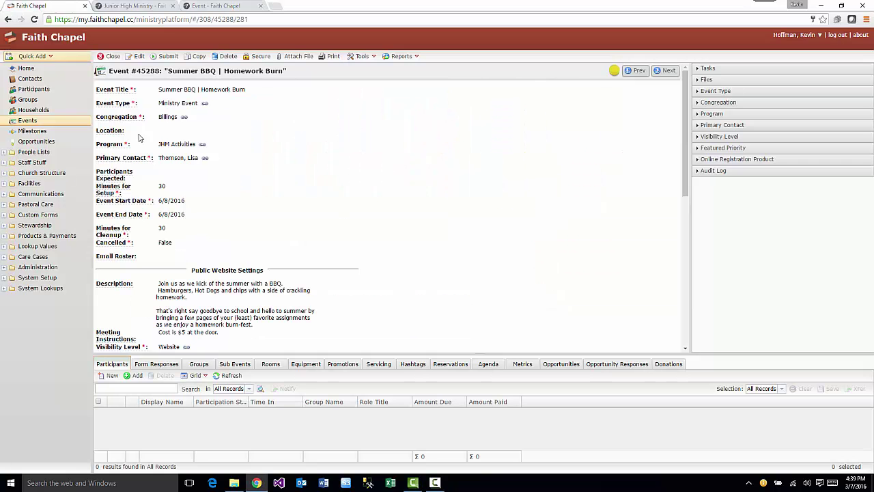
pyautogui.click(136, 57)
pyautogui.scroll(-4, 325, 263)
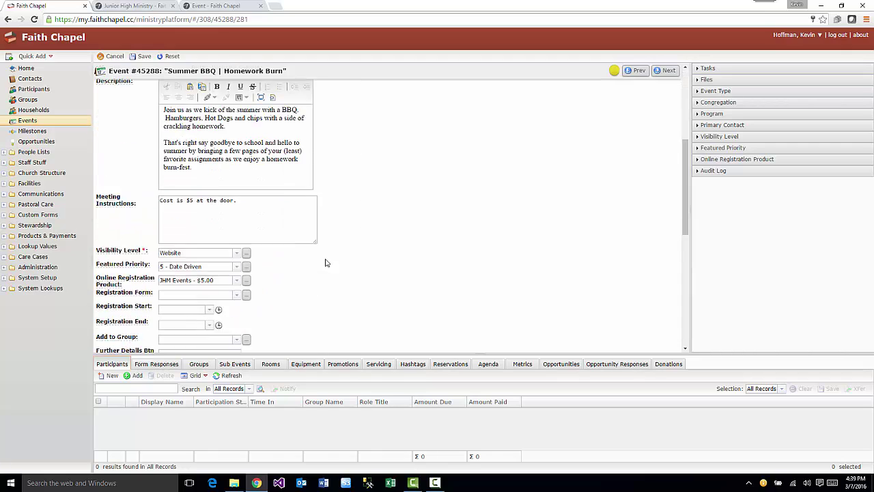
pyautogui.scroll(-1, 326, 263)
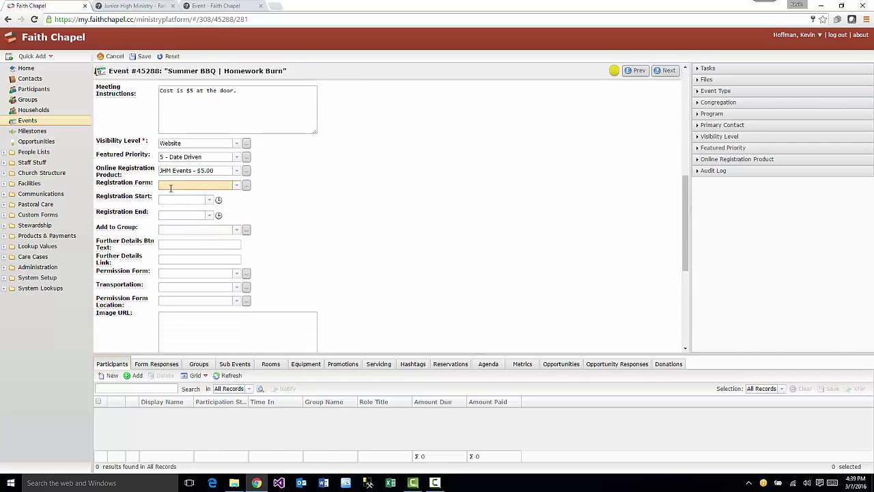
pyautogui.click(236, 186)
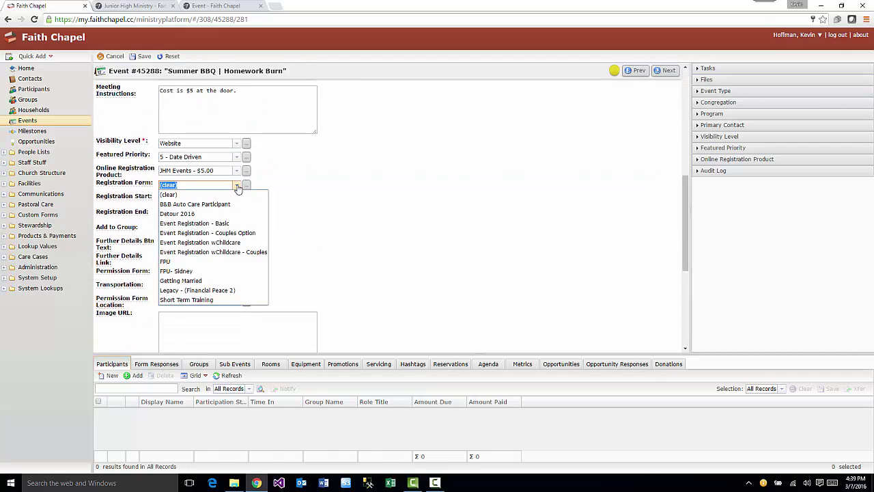
pyautogui.click(221, 226)
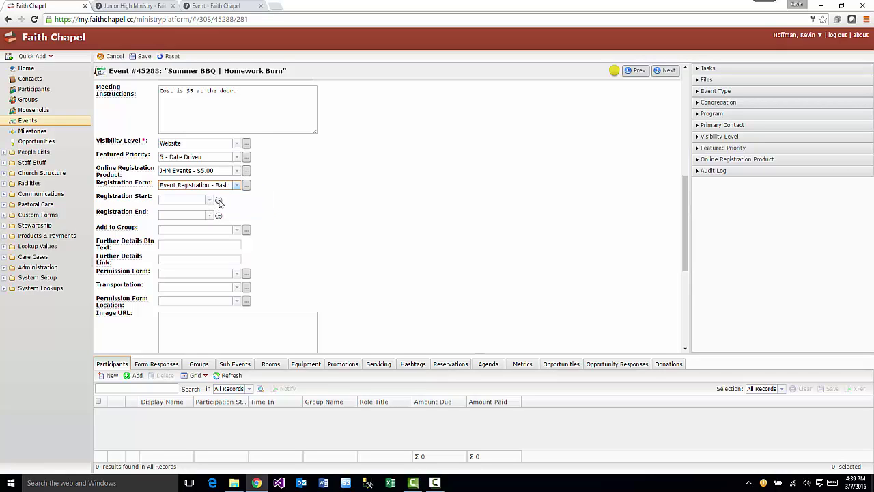
# Set Registration Start to 3/7/2016 4:00 PM and Registration End to 6/8/2016, and save the event record
pyautogui.click(218, 200)
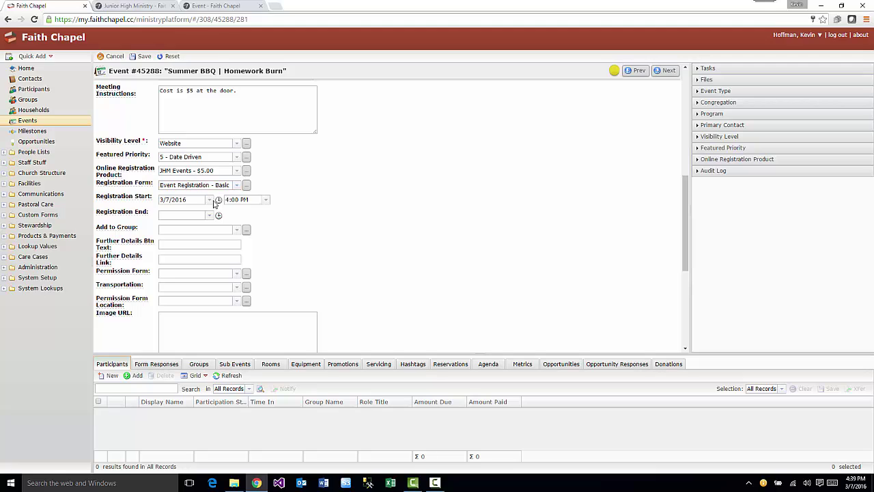
pyautogui.click(210, 215)
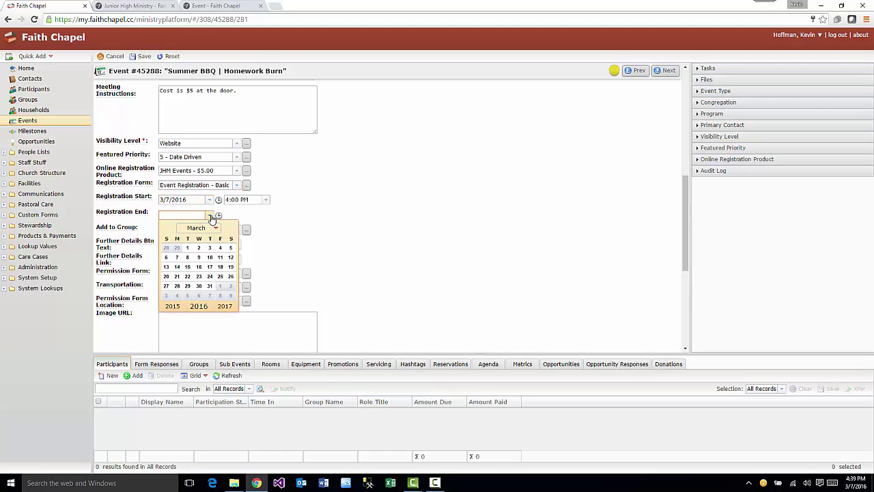
pyautogui.click(231, 228)
pyautogui.click(231, 227)
pyautogui.click(231, 227)
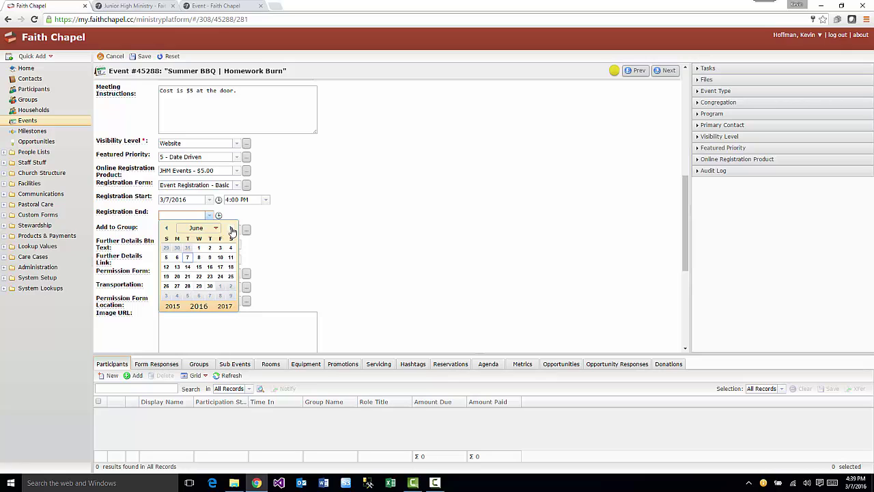
pyautogui.click(198, 257)
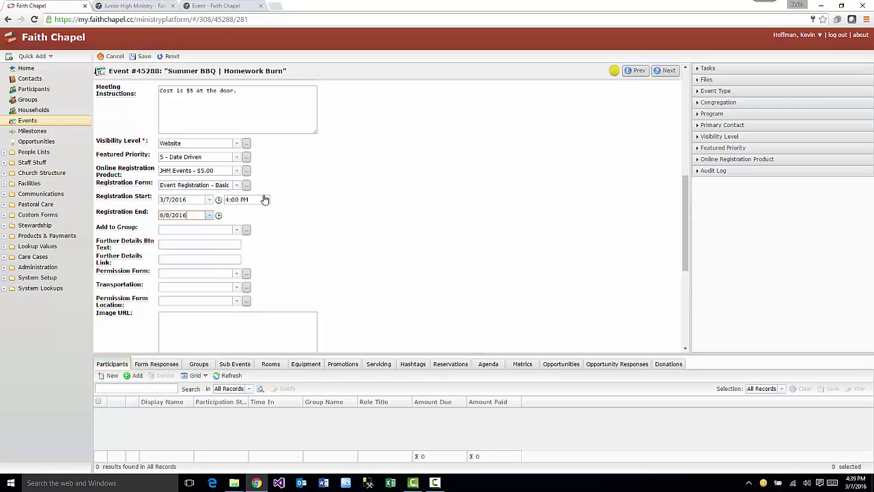
pyautogui.click(141, 56)
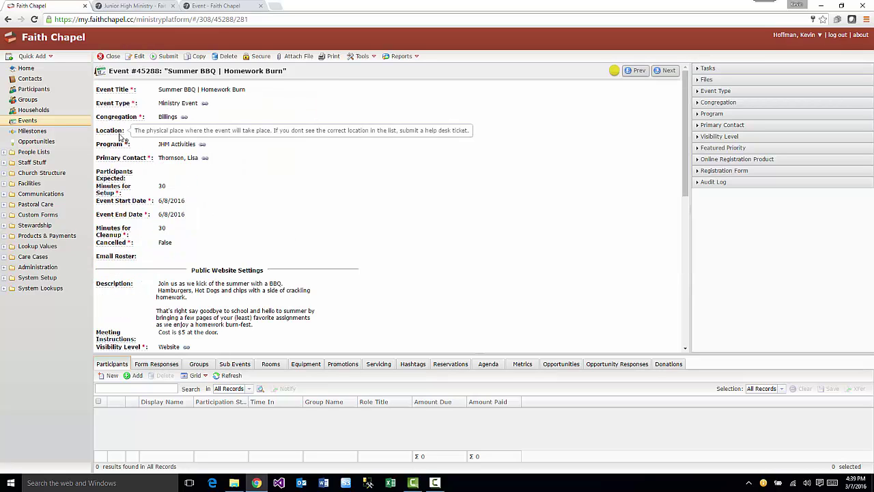
# Reload the public Summer BBQ page, open its registration form to review the fields, and return to the event page
pyautogui.click(208, 7)
pyautogui.click(34, 19)
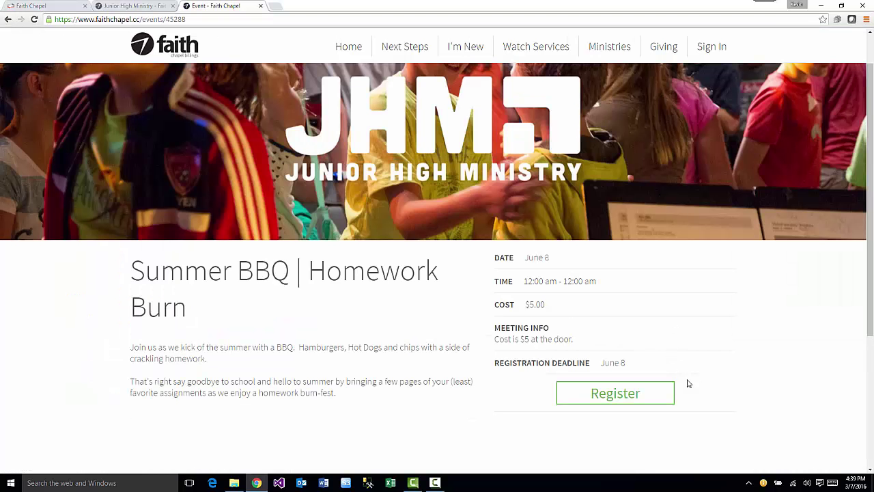
pyautogui.scroll(-1, 789, 354)
pyautogui.click(610, 347)
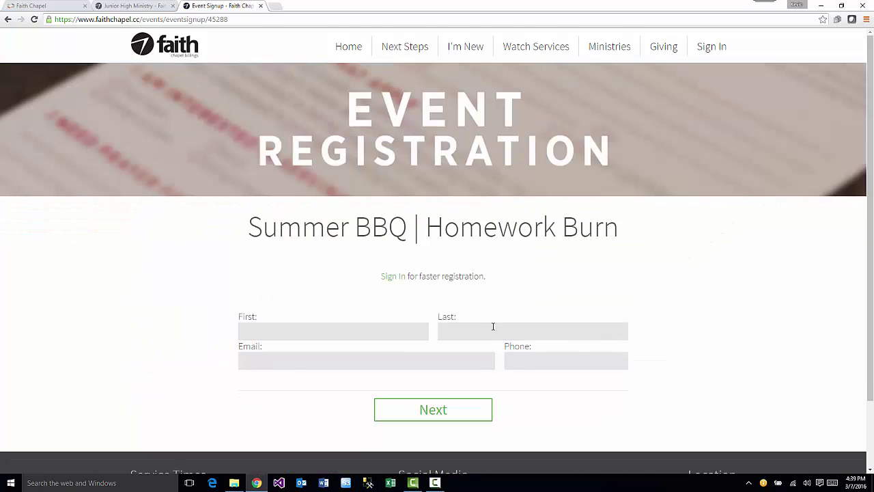
pyautogui.click(538, 365)
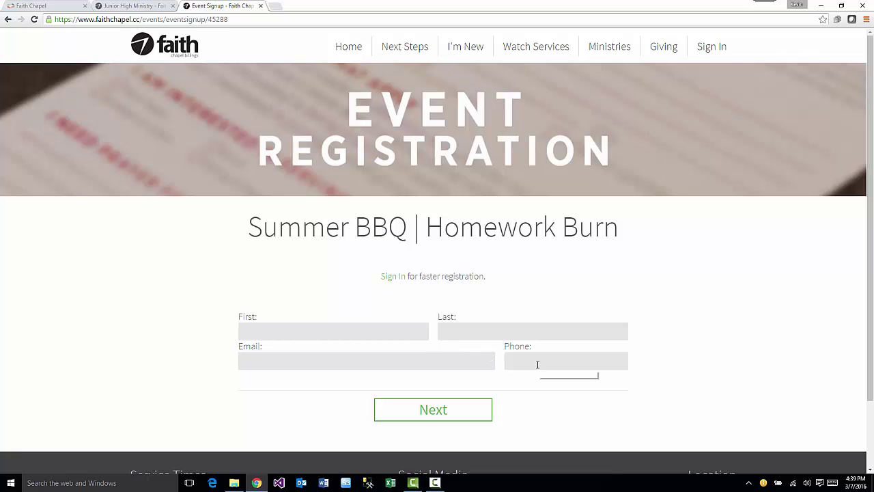
pyautogui.click(8, 21)
# Reopen the Summer BBQ event record for editing and review the available Registration Form options
pyautogui.click(41, 9)
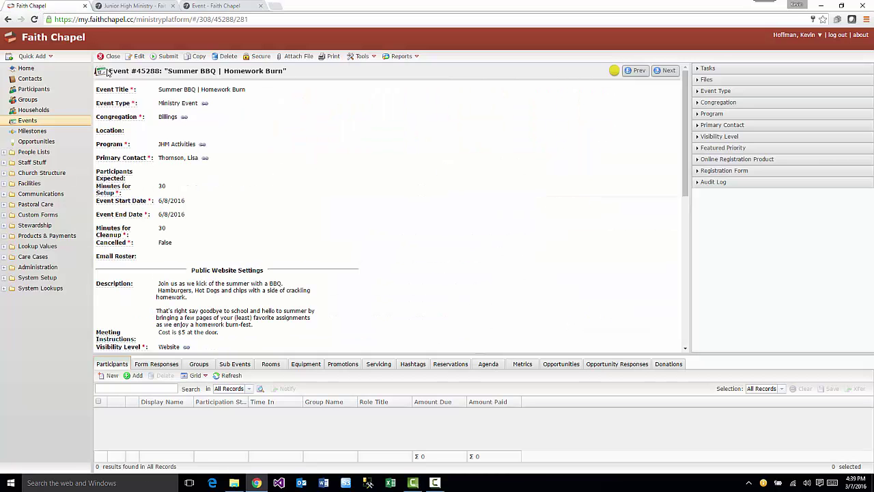
pyautogui.click(138, 56)
pyautogui.scroll(-4, 303, 200)
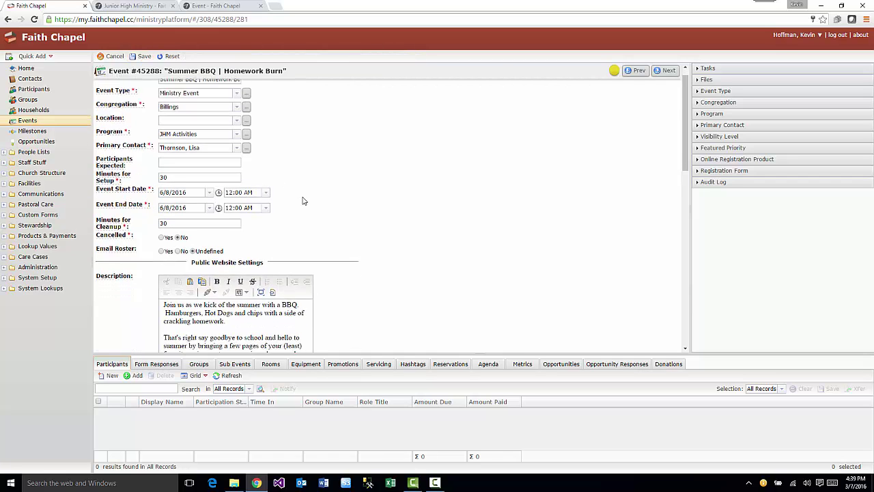
pyautogui.scroll(-3, 303, 200)
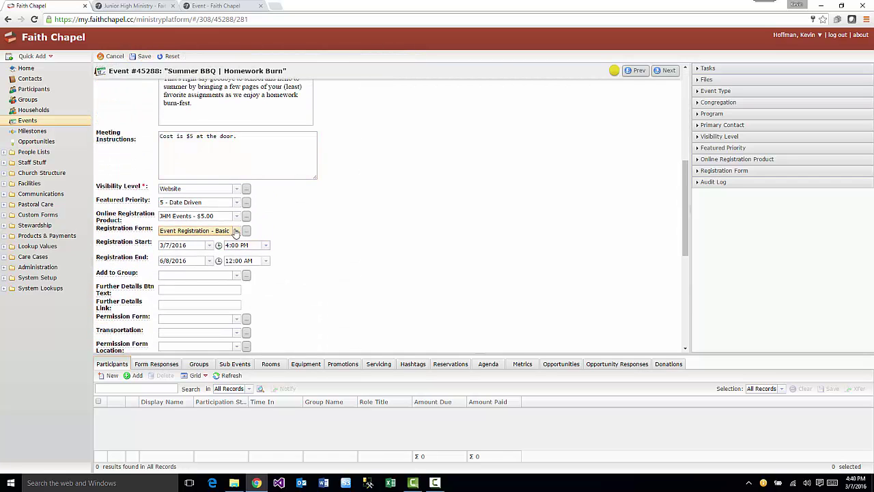
pyautogui.click(236, 231)
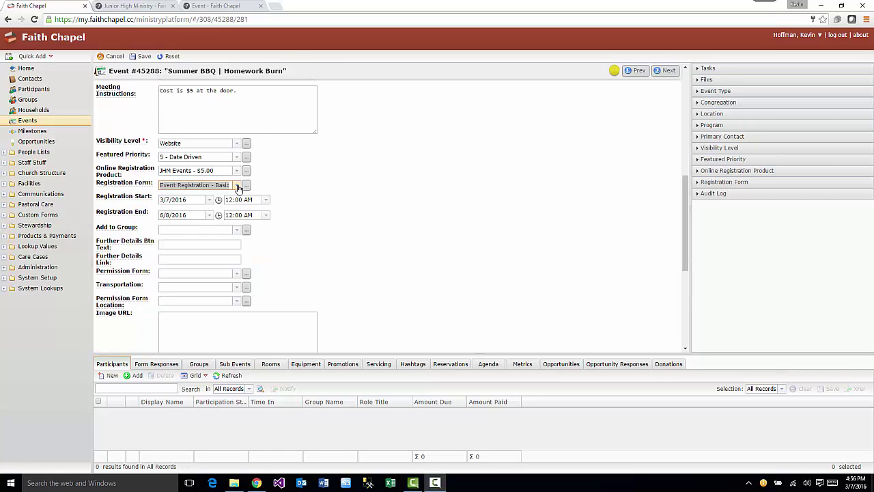
pyautogui.click(236, 186)
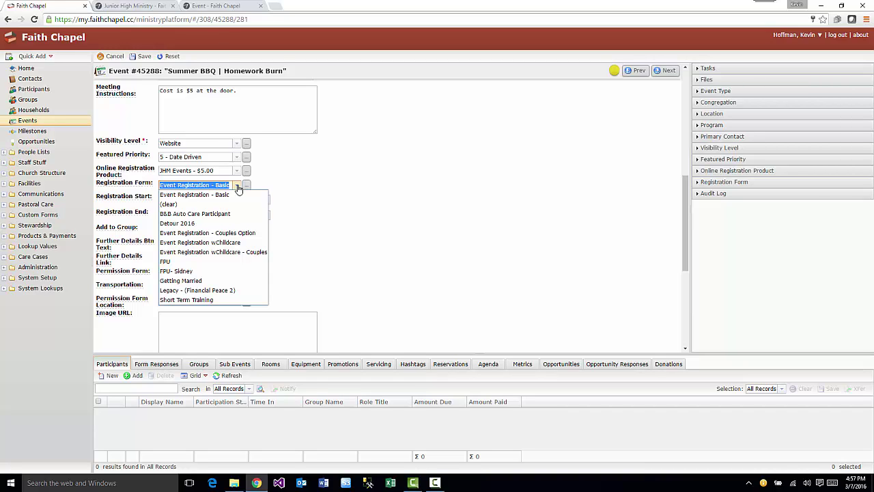
pyautogui.click(308, 203)
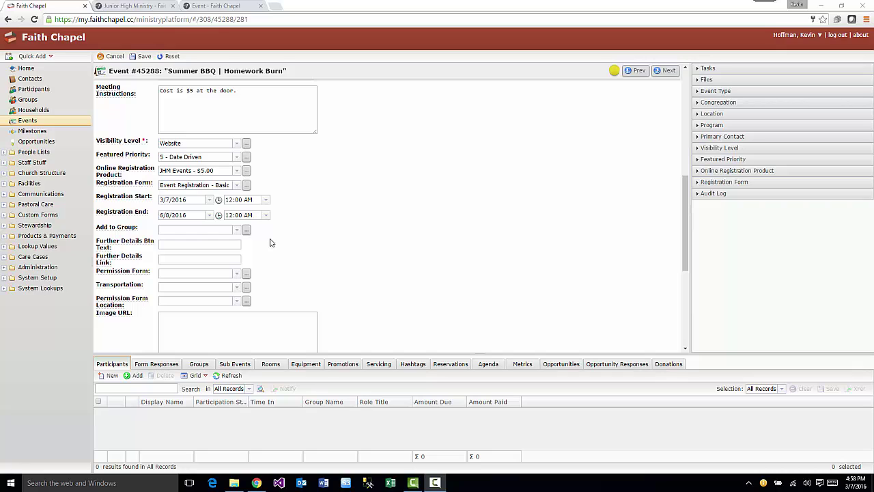
# Clear the Registration Form and the registration start and end dates, save the record, and reload the public event page to check it
pyautogui.click(198, 185)
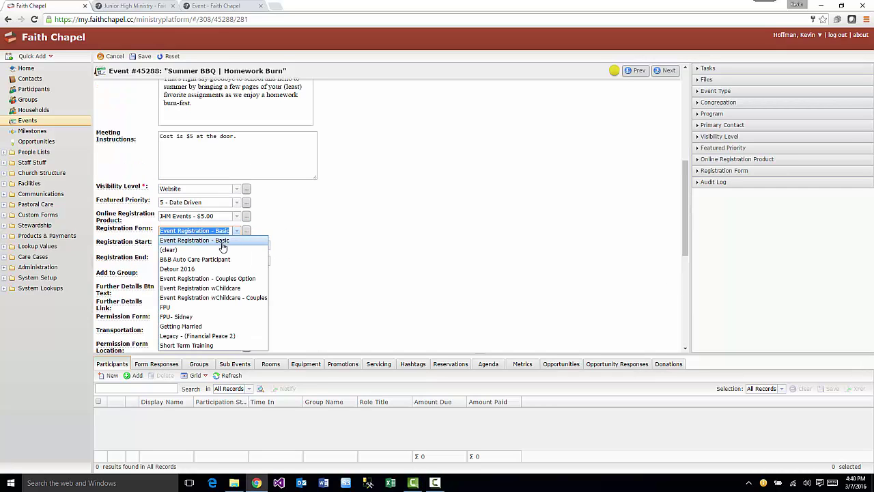
pyautogui.click(210, 250)
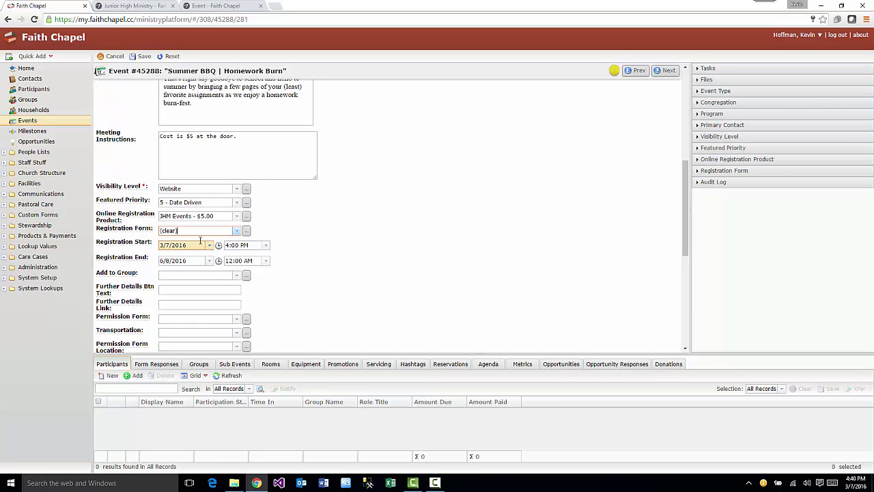
pyautogui.click(141, 243)
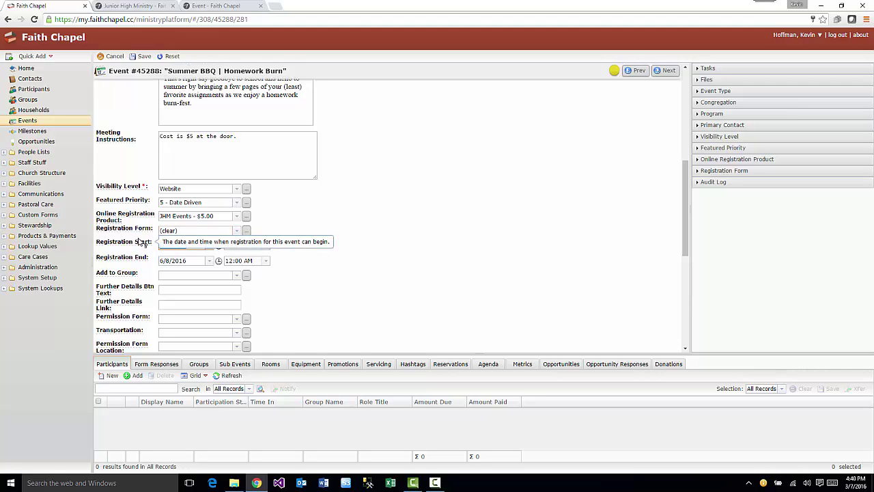
pyautogui.press('Delete')
pyautogui.click(141, 260)
pyautogui.press('Delete')
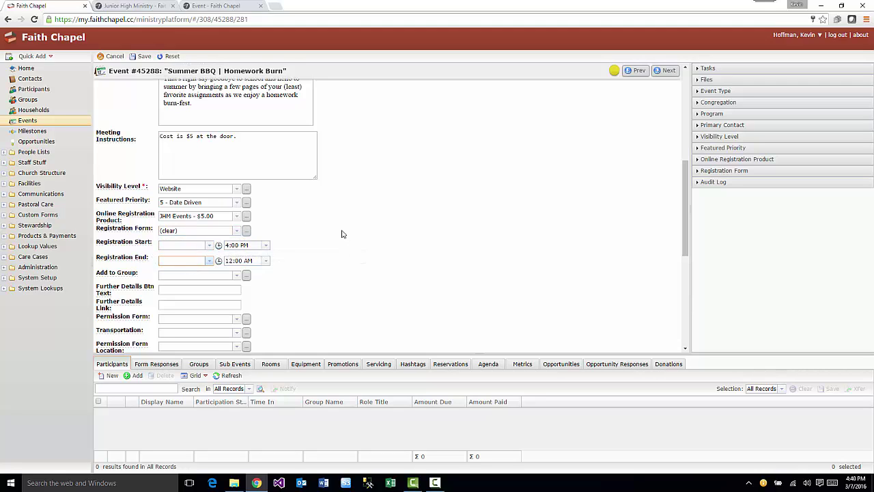
pyautogui.click(142, 57)
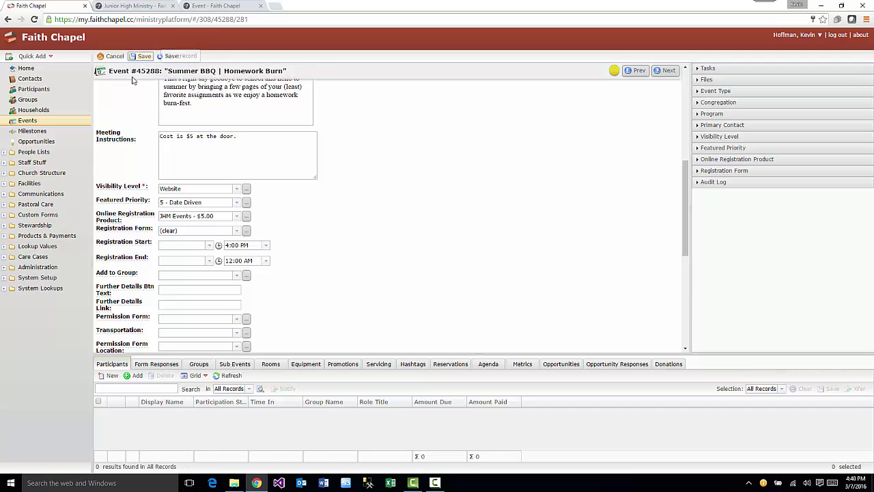
pyautogui.click(208, 7)
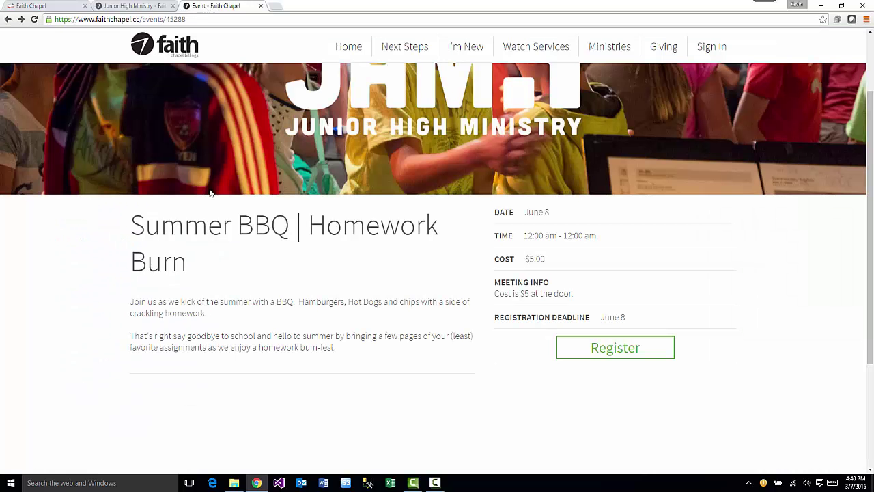
pyautogui.click(34, 19)
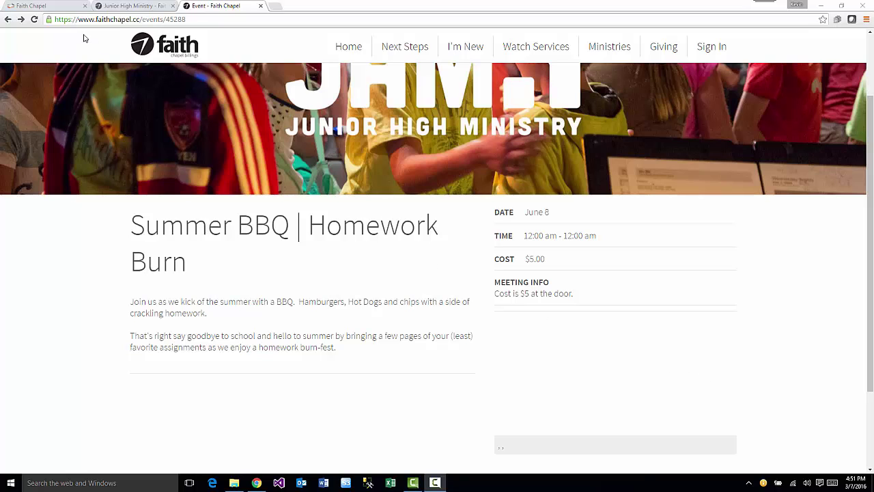
# Edit the Summer BBQ event record to set its Location to Junior High Building, and save it
pyautogui.click(47, 6)
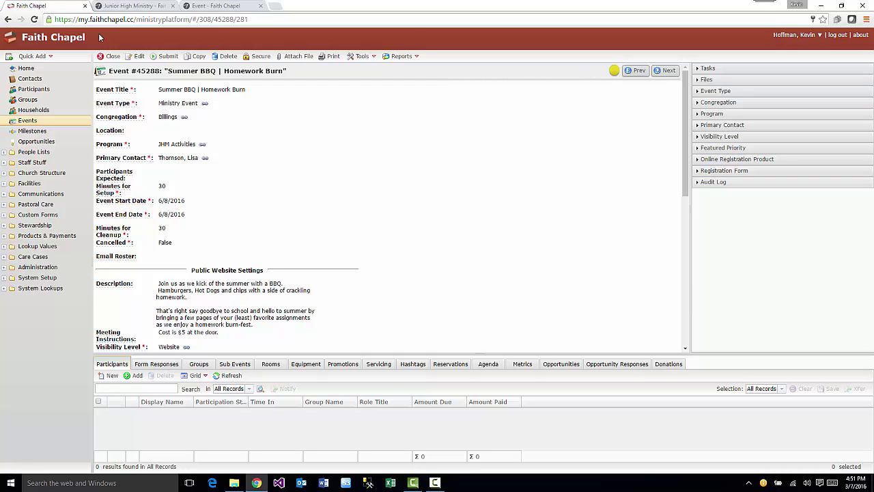
pyautogui.click(135, 55)
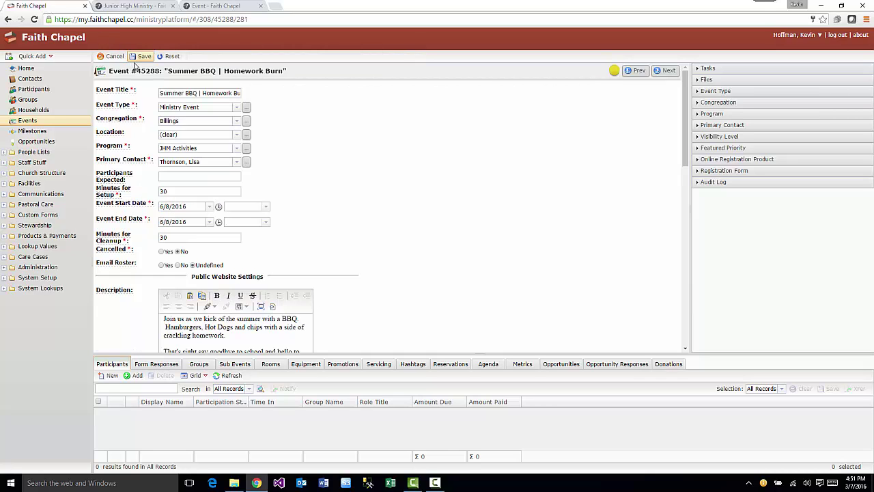
pyautogui.click(233, 139)
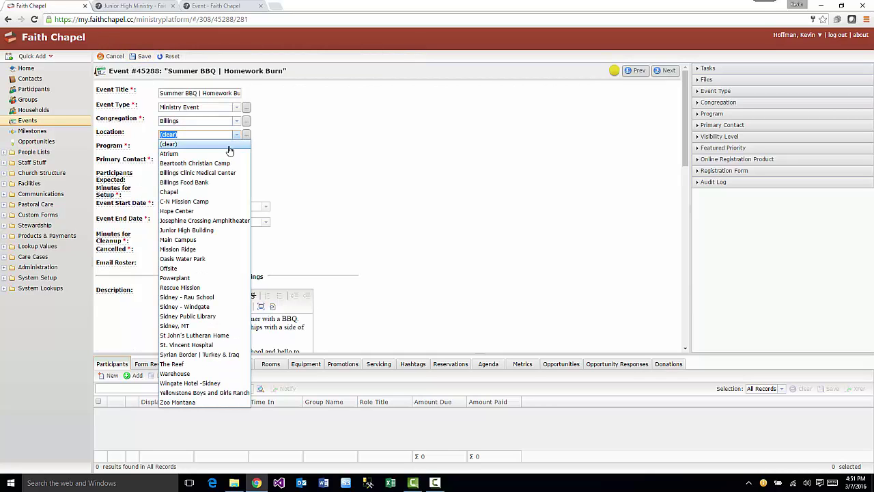
pyautogui.click(219, 231)
pyautogui.click(136, 58)
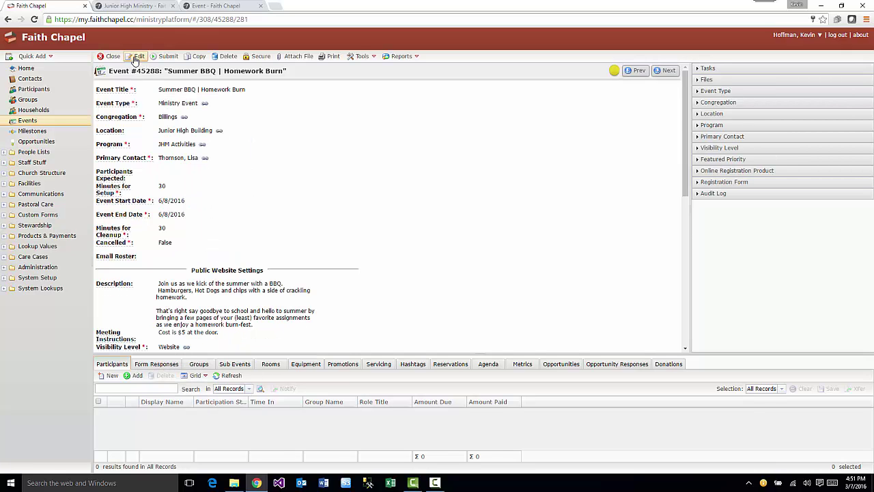
# Reload the public Summer BBQ page and check its registration details and location map
pyautogui.click(212, 6)
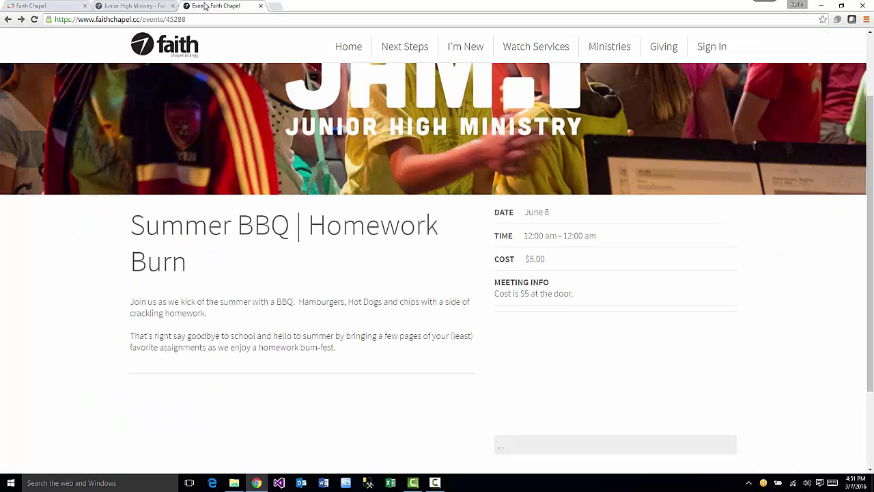
pyautogui.click(35, 23)
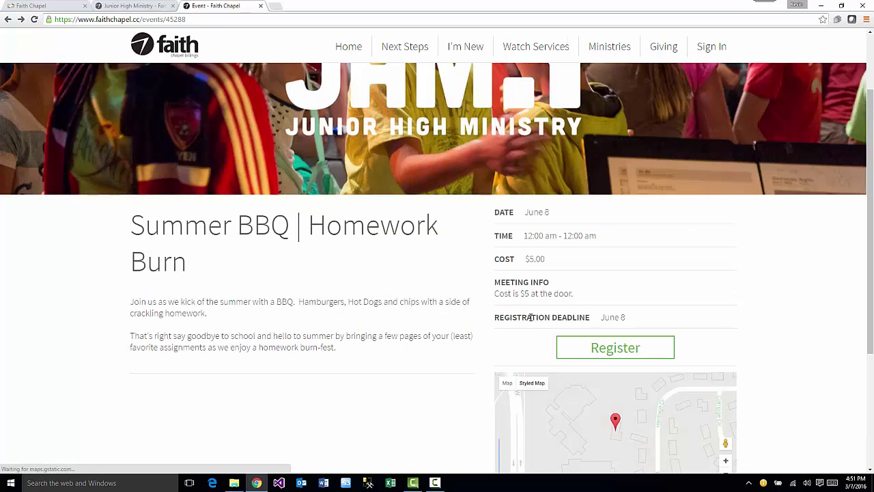
pyautogui.scroll(-3, 530, 317)
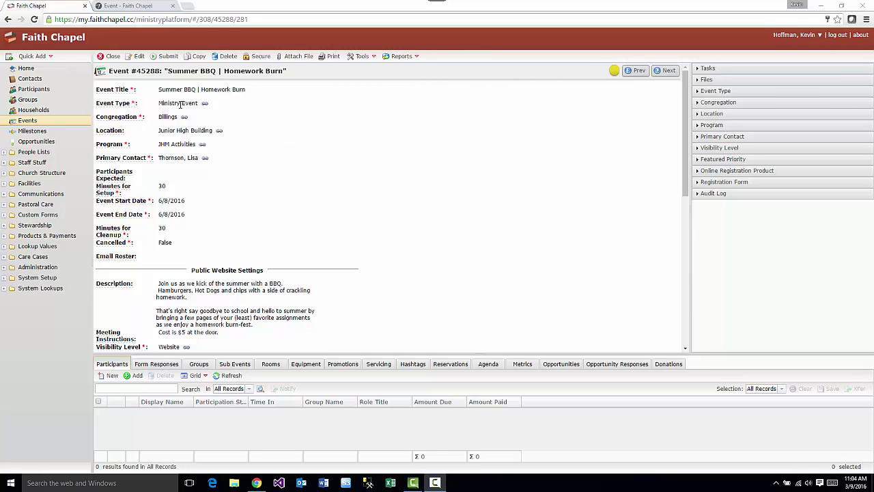
# Reopen the event record for editing and set Permission Form to Generic Permission Form and Transportation to Bus
pyautogui.click(136, 57)
pyautogui.scroll(-6, 344, 154)
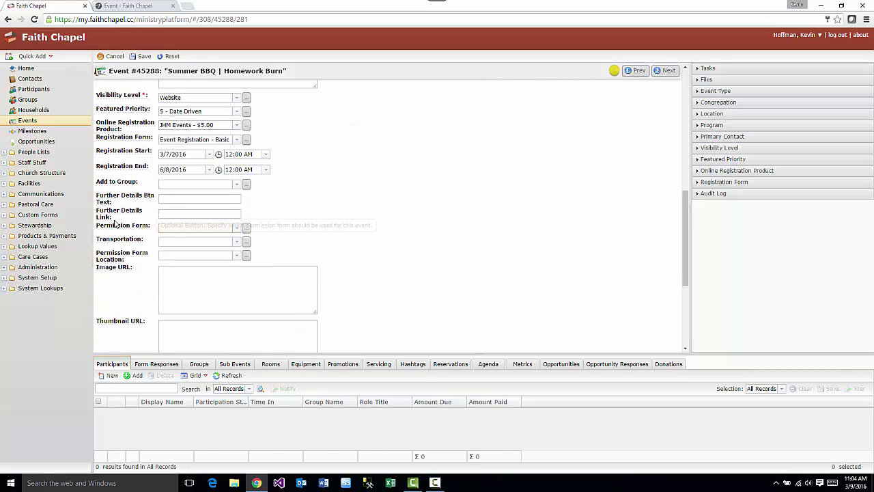
pyautogui.moveTo(141, 230)
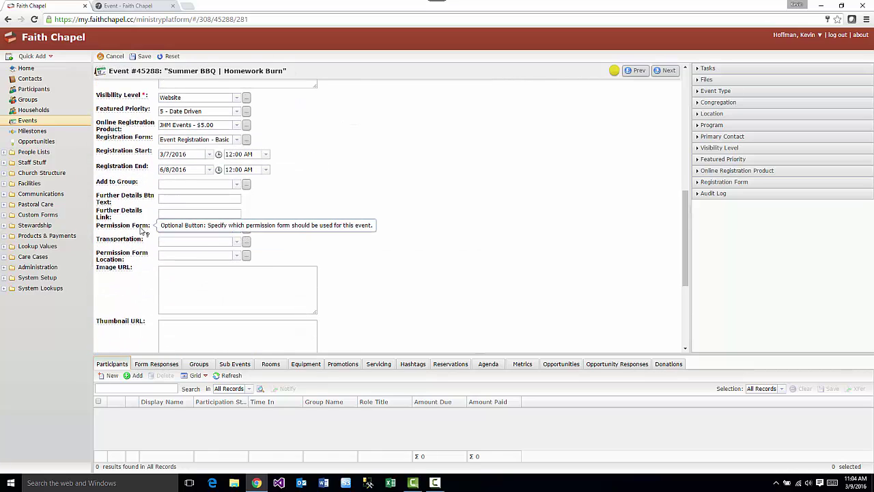
pyautogui.click(236, 229)
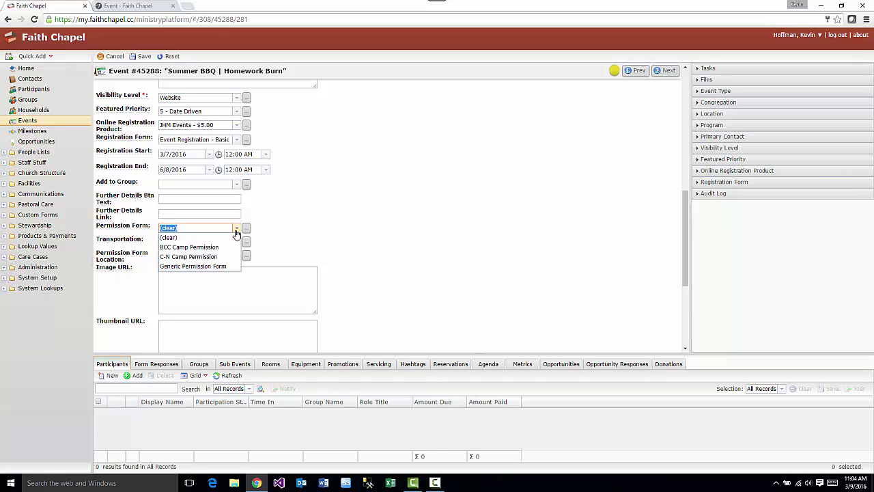
pyautogui.click(222, 267)
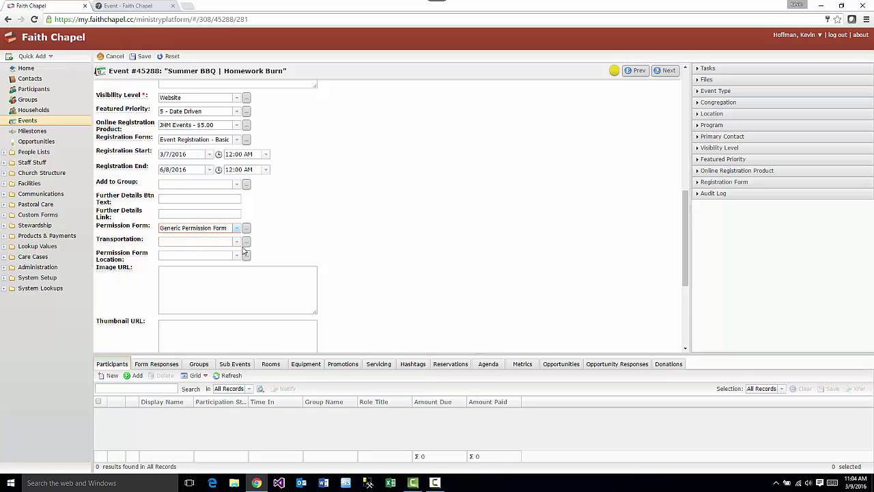
pyautogui.click(238, 244)
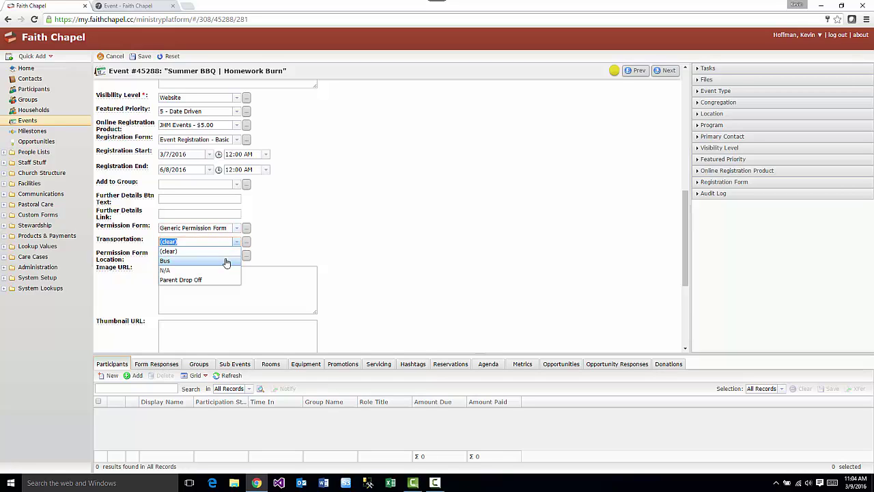
pyautogui.click(226, 261)
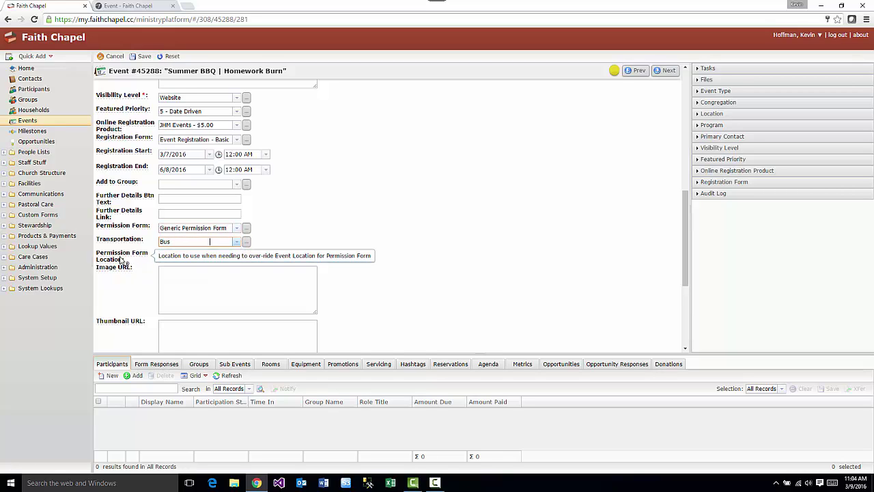
# Set the Permission Form Location to The Reef and save the event record
pyautogui.click(237, 256)
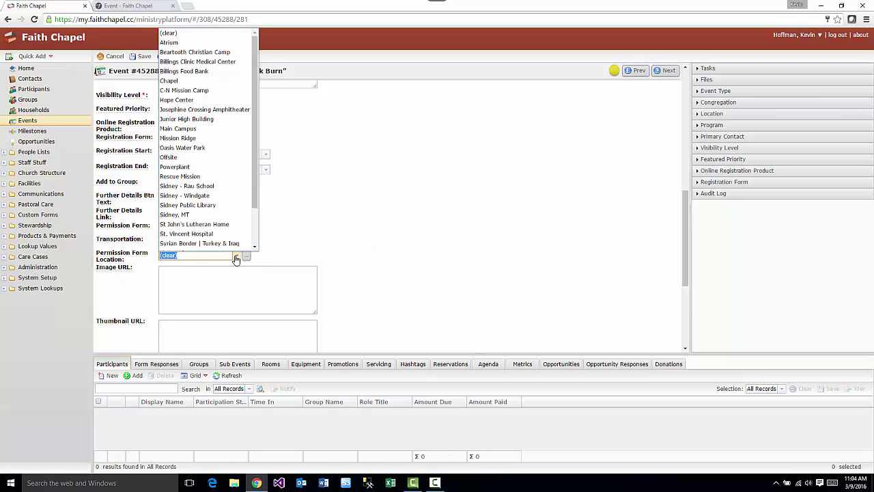
pyautogui.scroll(-2, 205, 137)
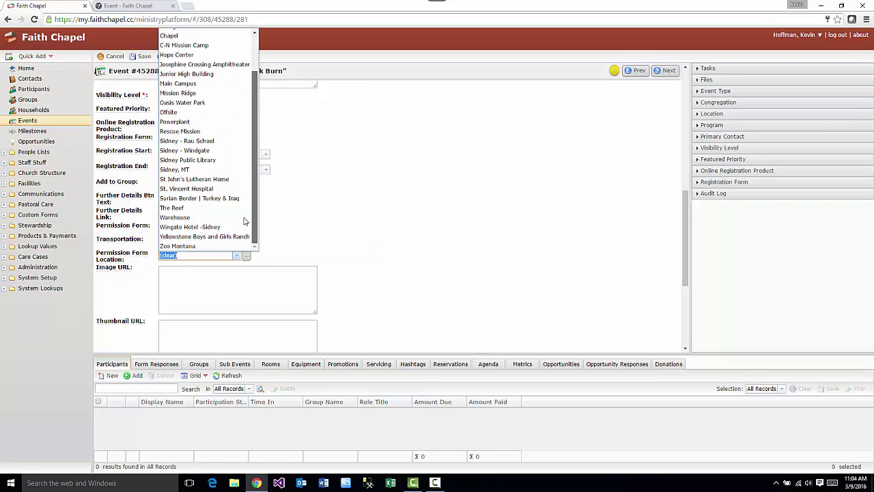
pyautogui.click(170, 209)
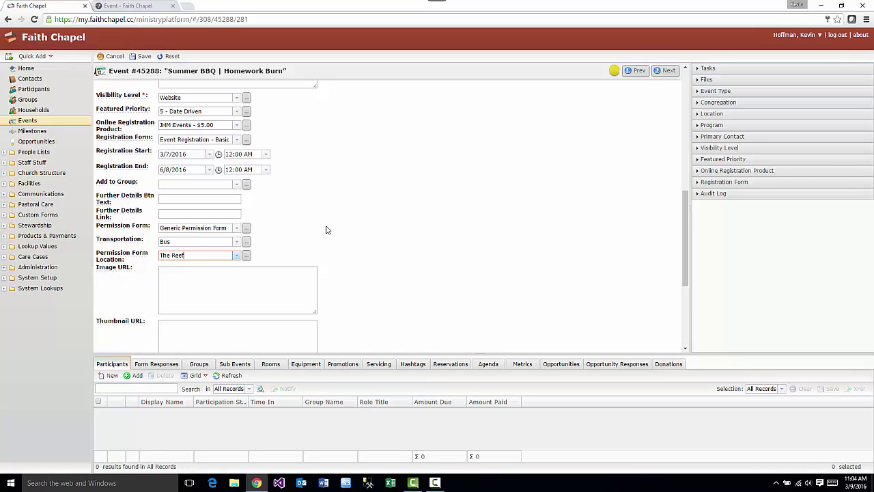
pyautogui.click(143, 57)
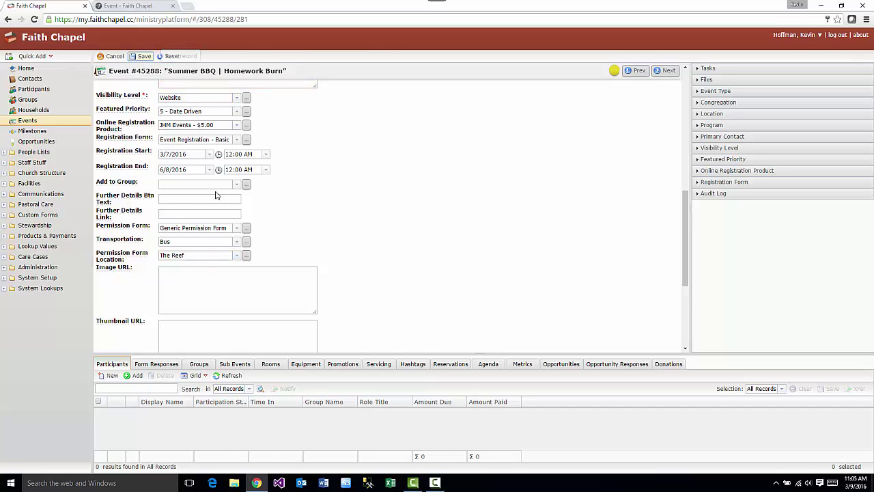
# Open the permission form from the public Summer BBQ page, review it, and start printing it
pyautogui.click(149, 8)
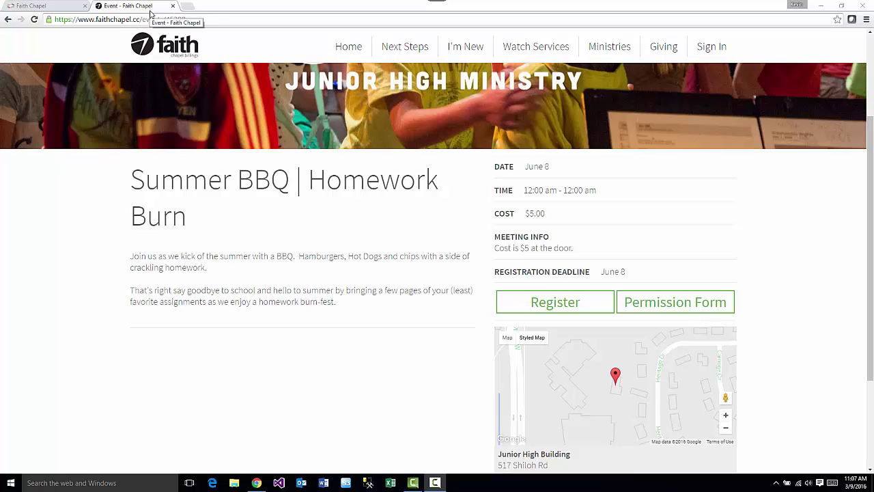
pyautogui.click(666, 307)
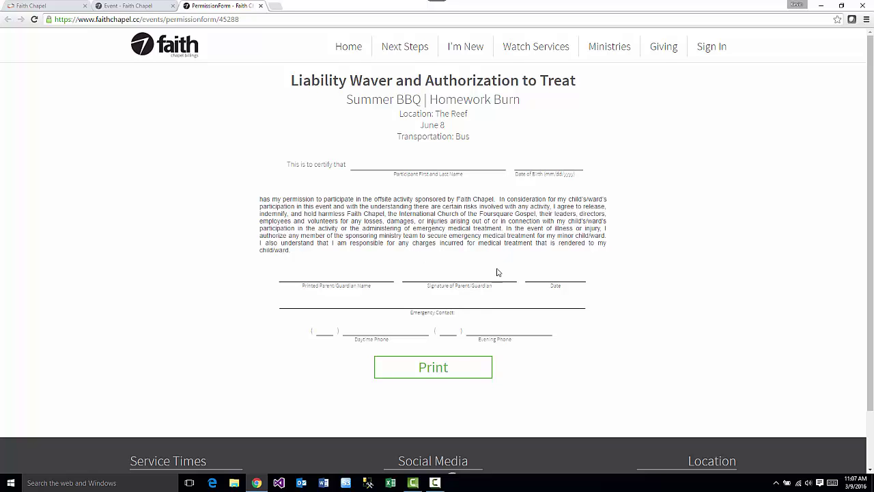
pyautogui.click(451, 374)
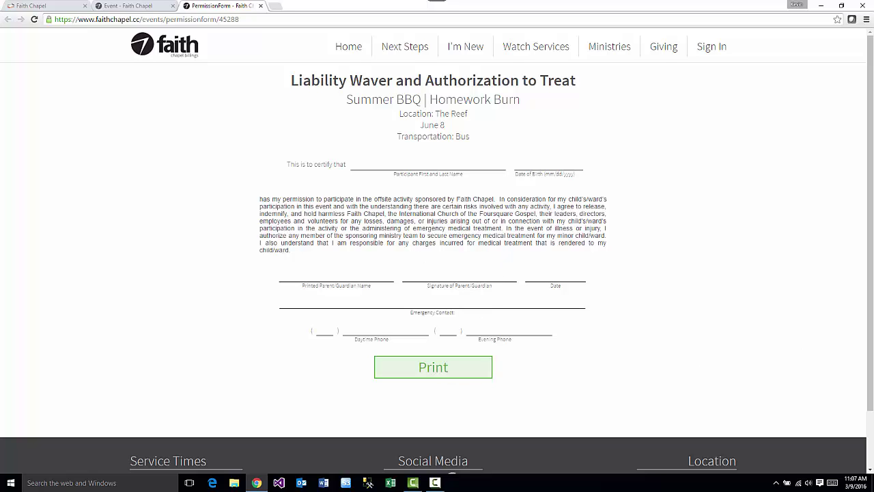